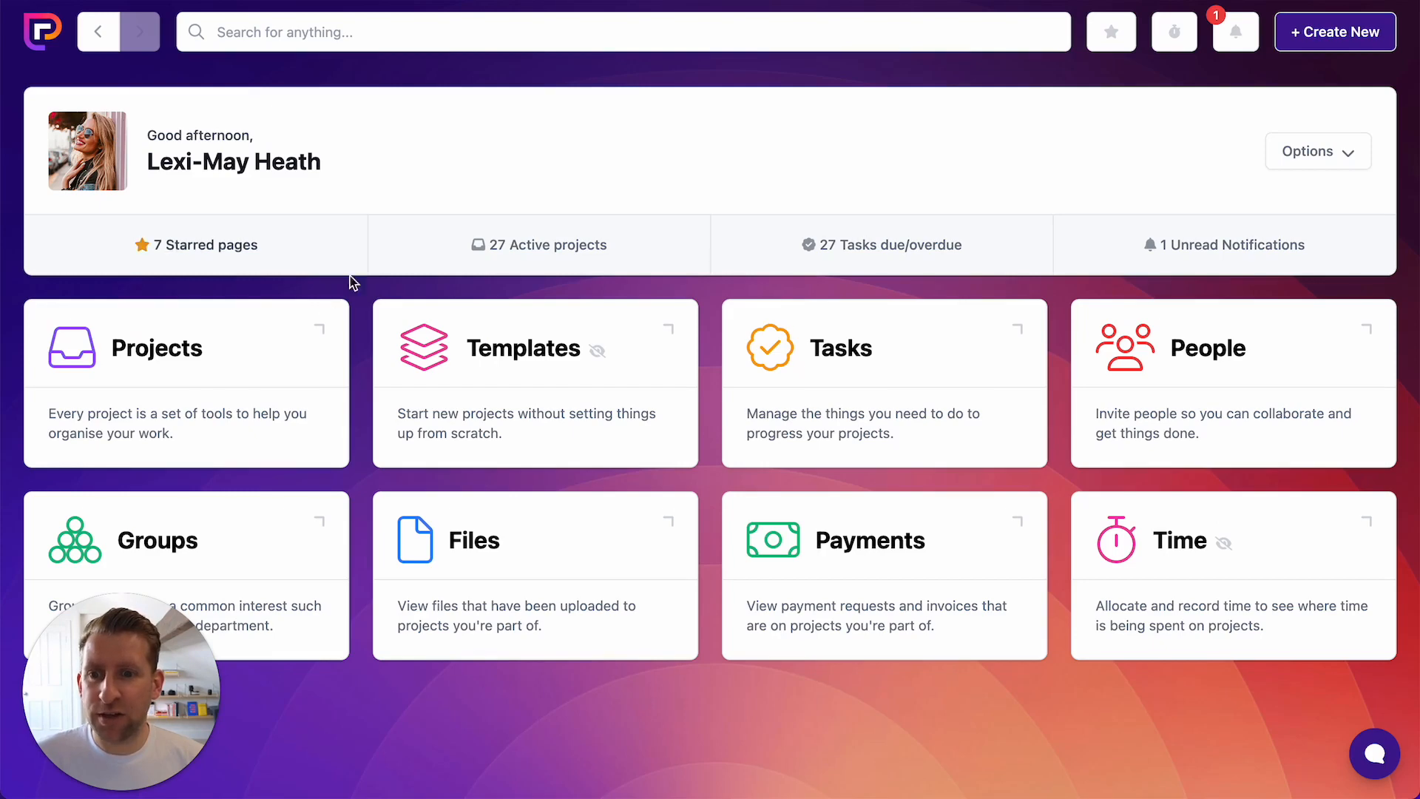
Step: Open the Allocated time view of the Time Demo project
{"action": "left_click", "coordinate": [286, 350]}
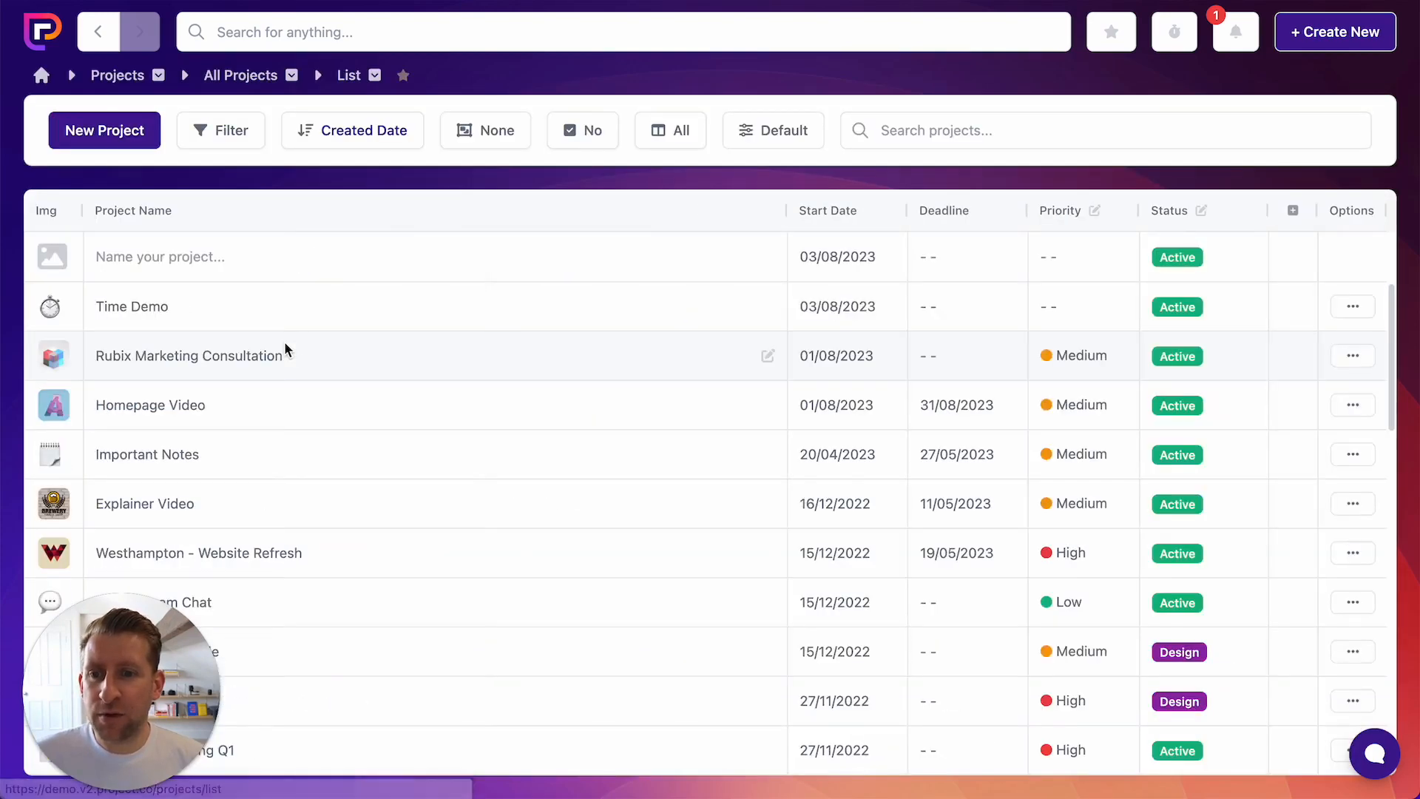
{"action": "left_click", "coordinate": [118, 316]}
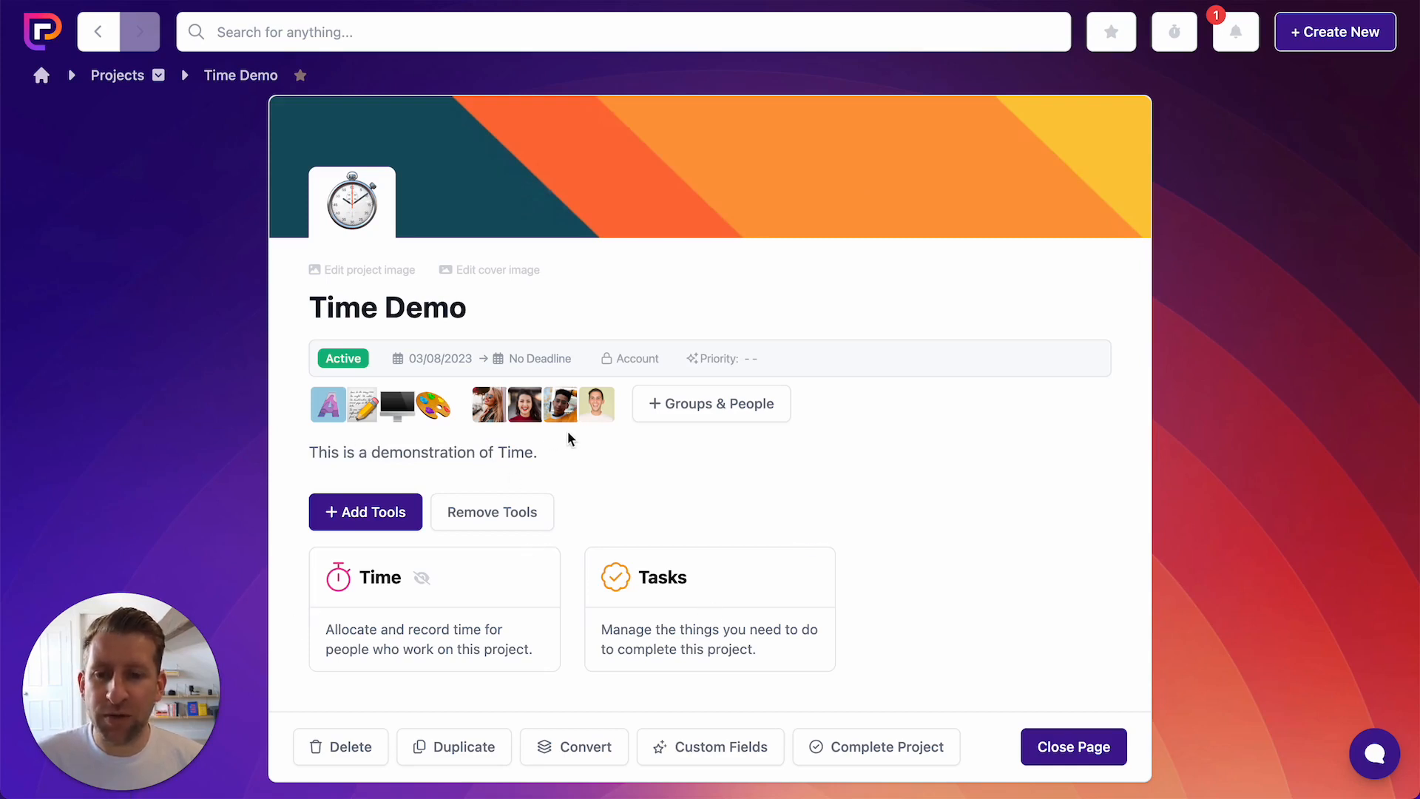
{"action": "left_click", "coordinate": [481, 612]}
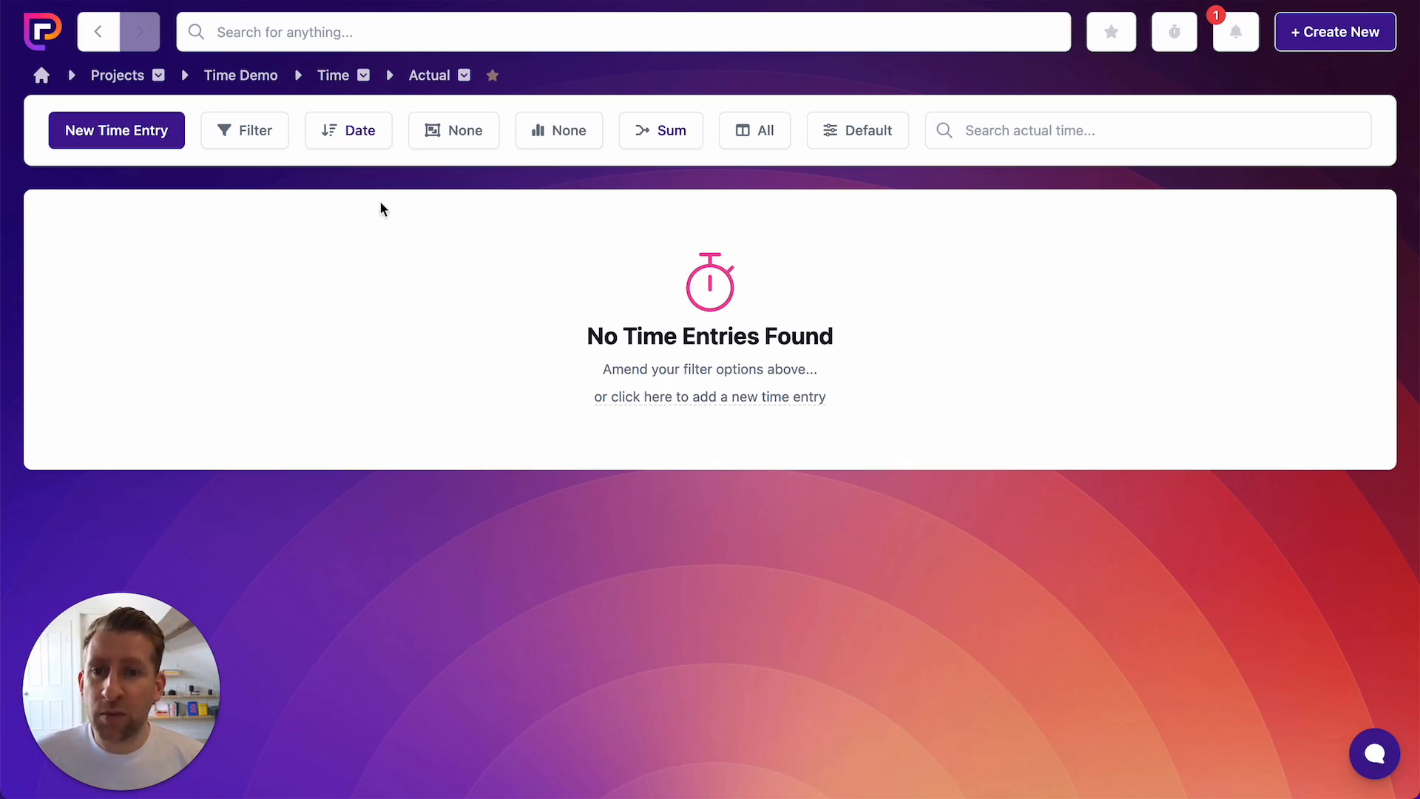
{"action": "mouse_move", "coordinate": [428, 84]}
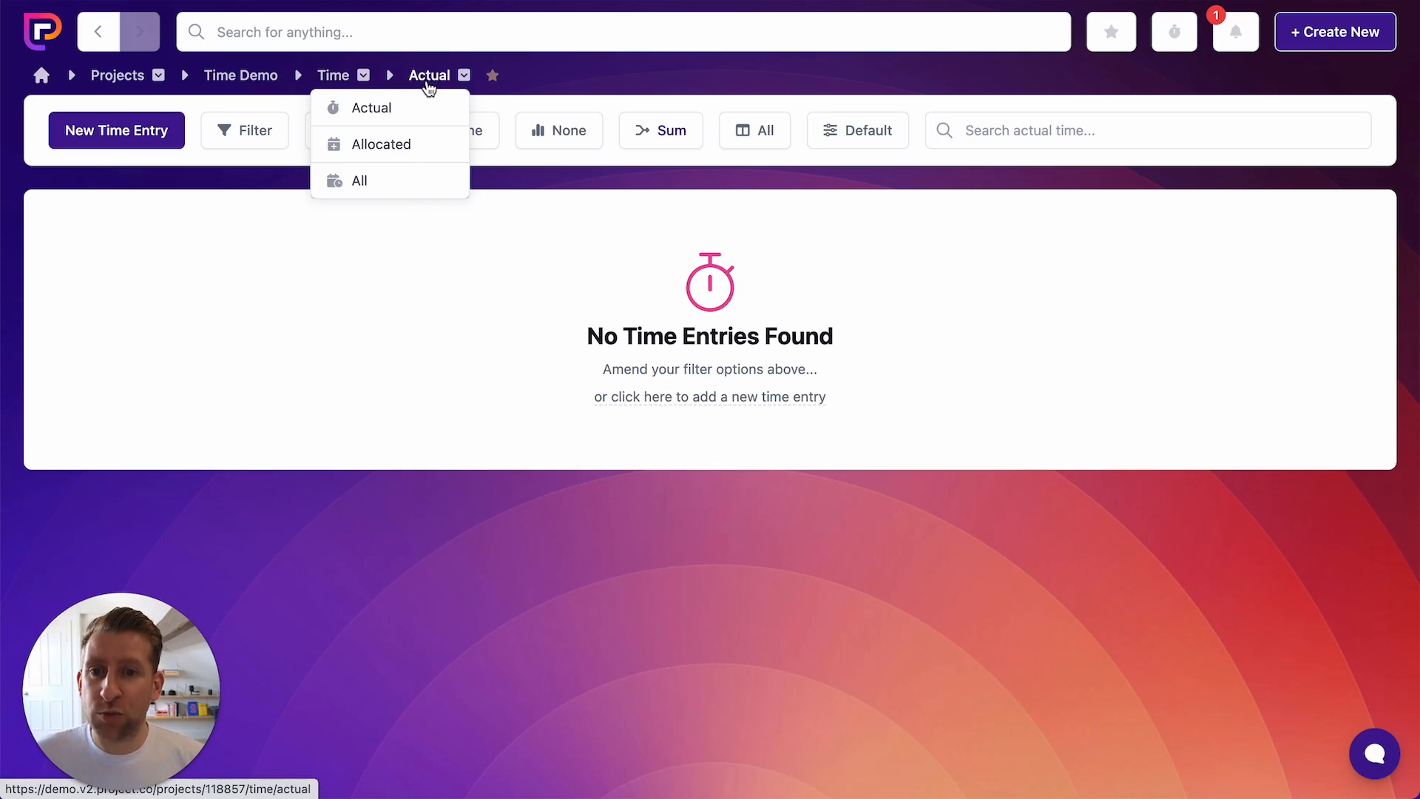
{"action": "left_click", "coordinate": [412, 143]}
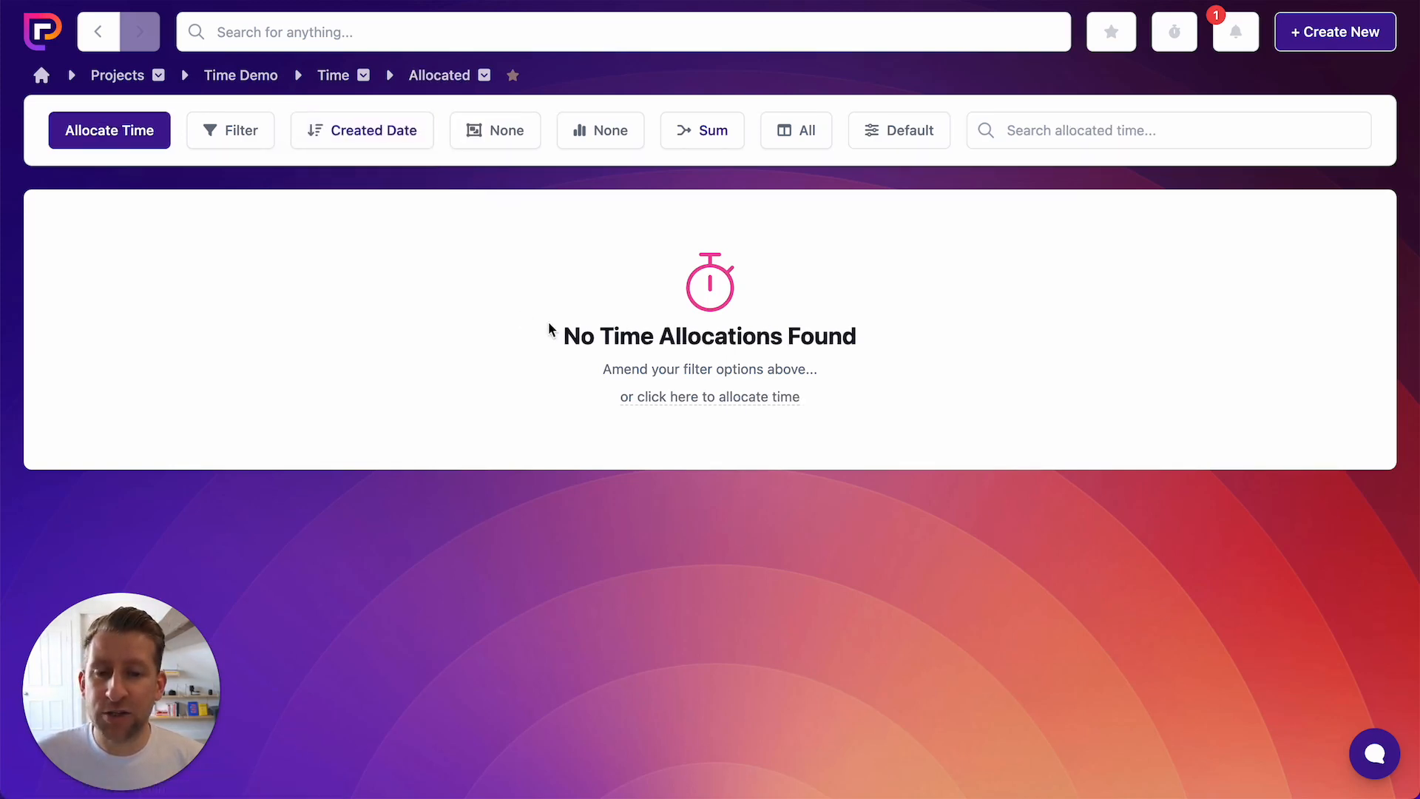
Step: Allocate 5 hours to the Copy group at Group level
{"action": "left_click", "coordinate": [708, 403]}
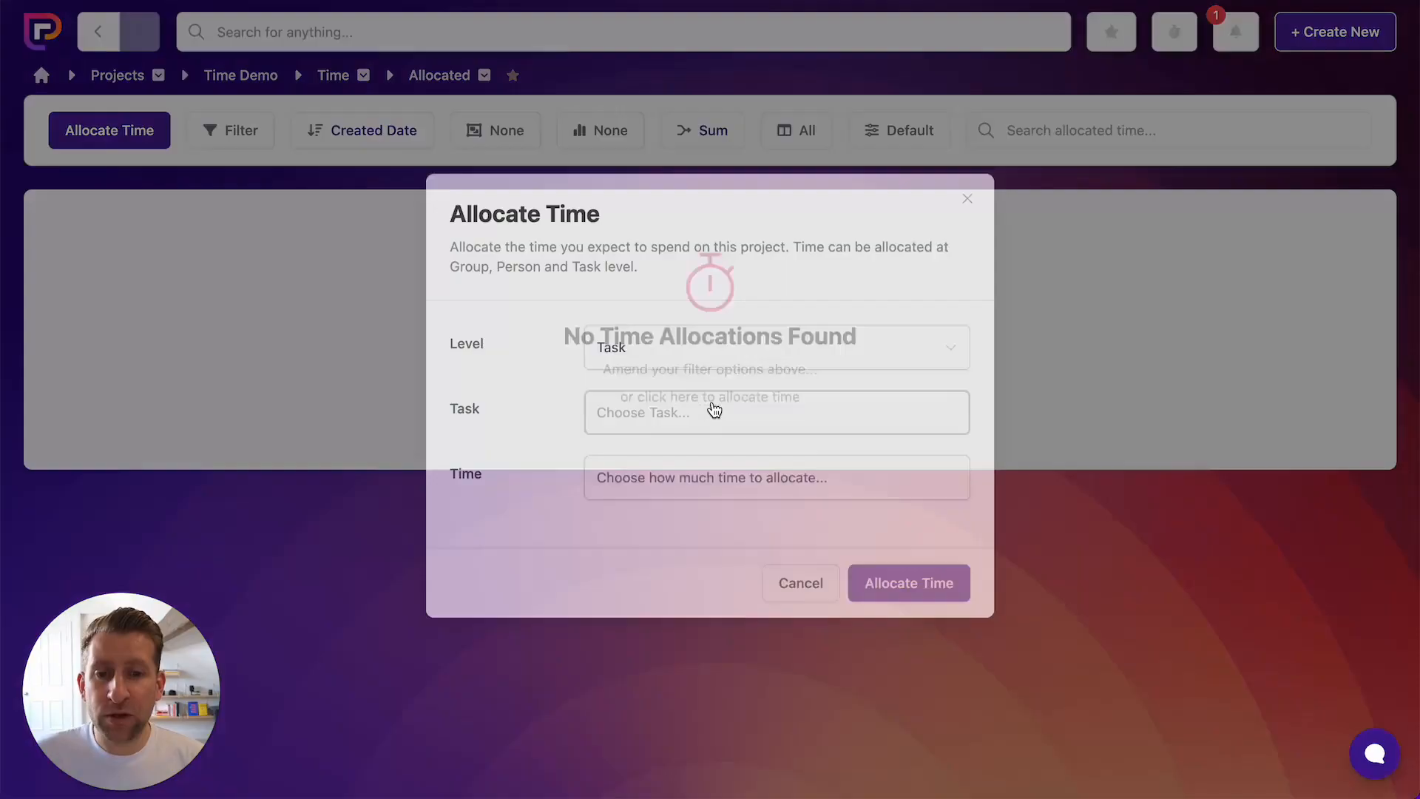
{"action": "left_click", "coordinate": [651, 359]}
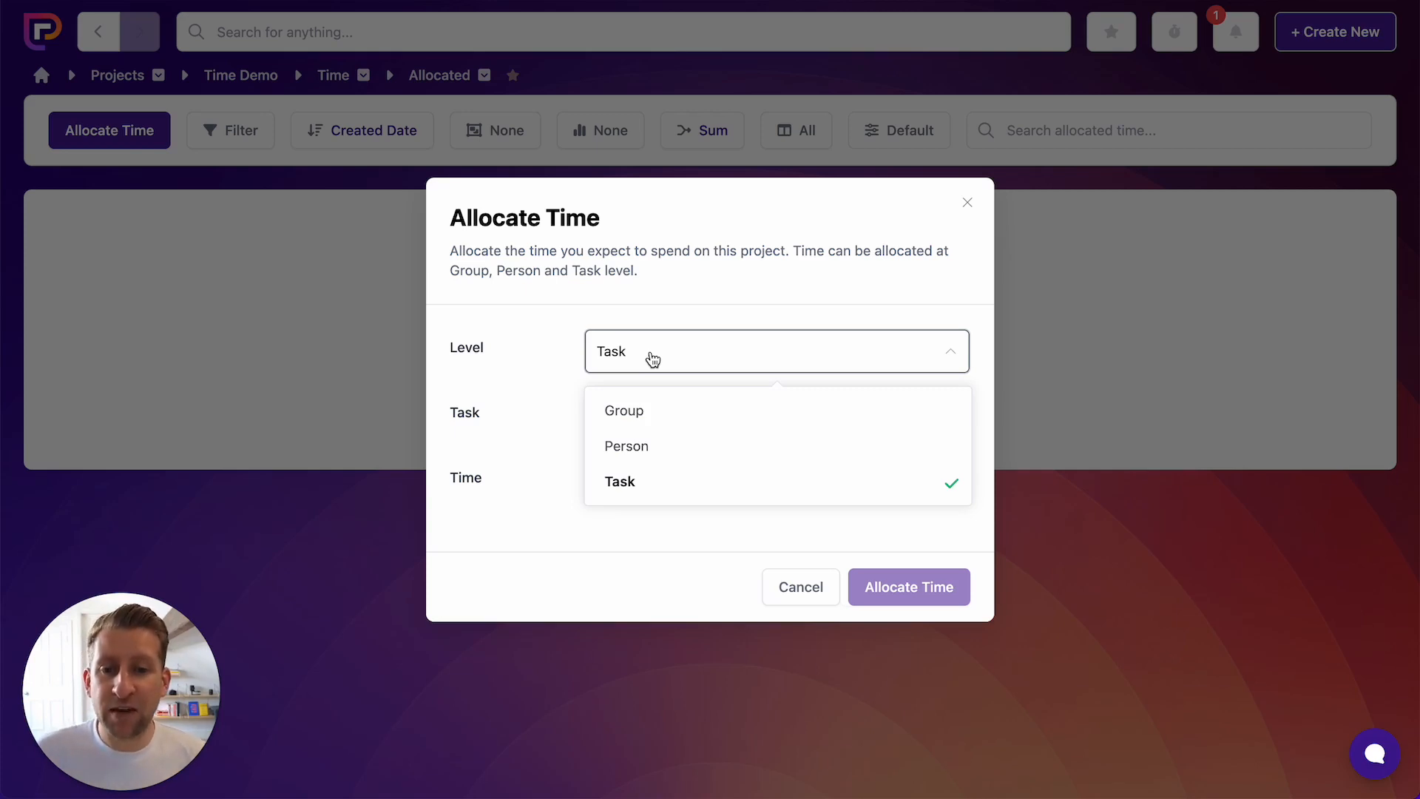
{"action": "left_click", "coordinate": [668, 411]}
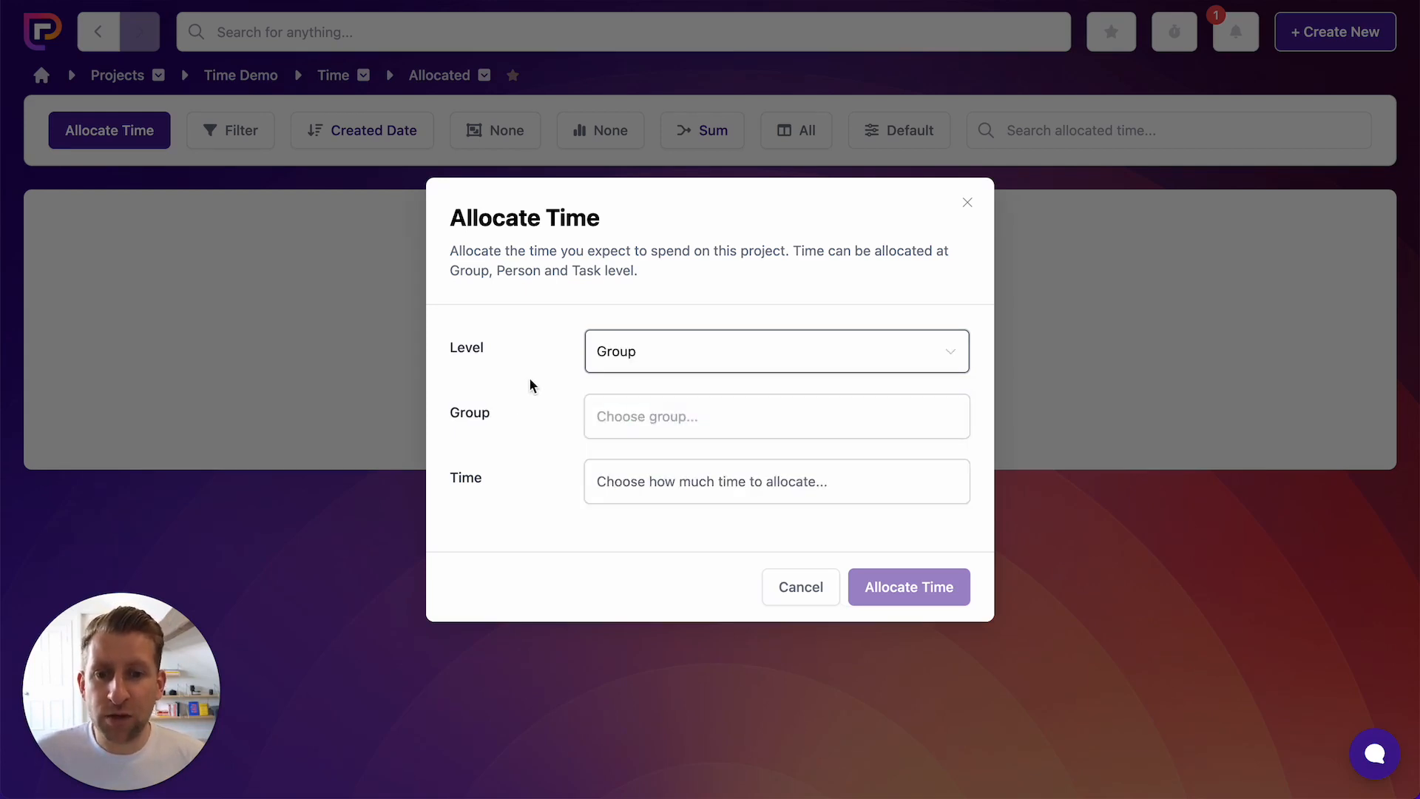
{"action": "left_click", "coordinate": [666, 431]}
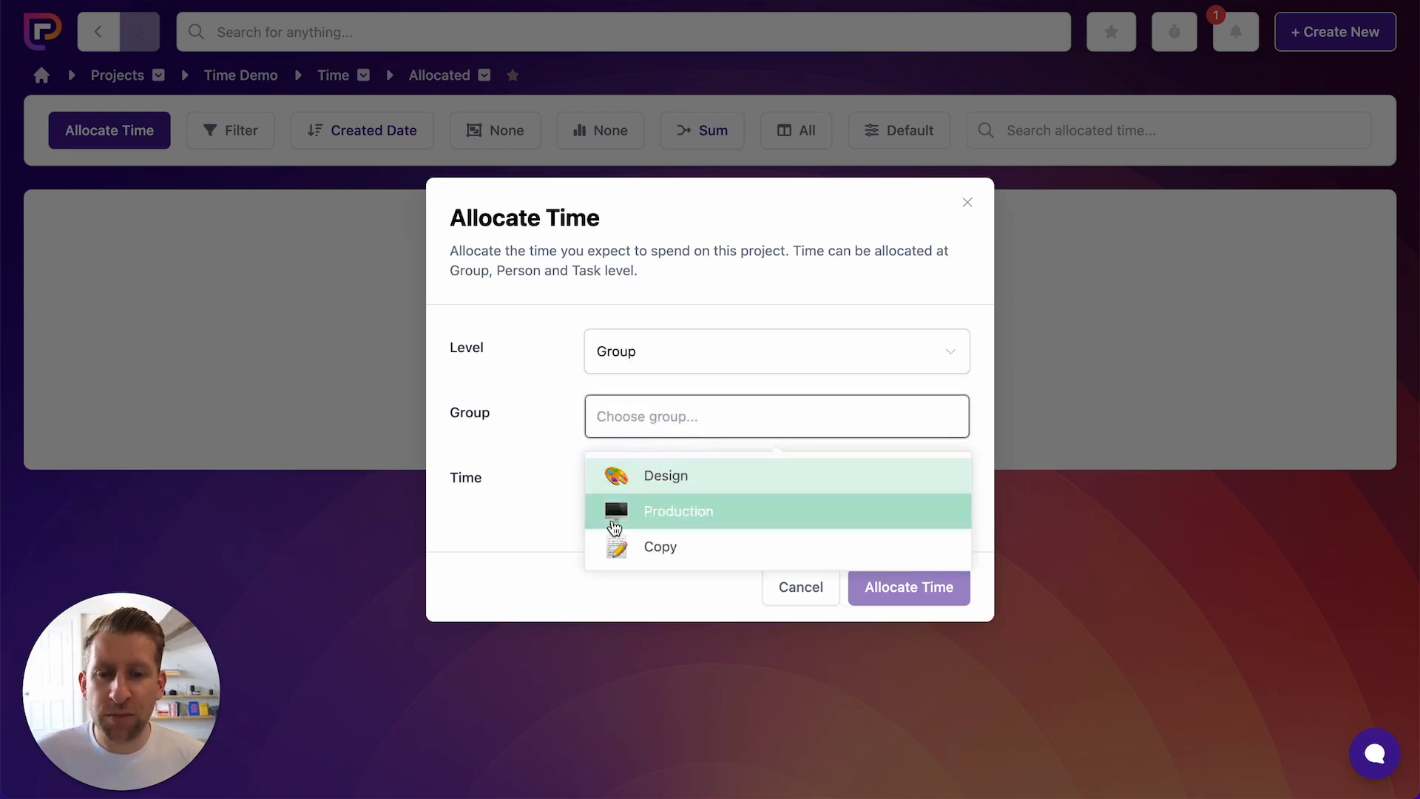
{"action": "left_click", "coordinate": [631, 549]}
{"action": "left_click", "coordinate": [653, 481]}
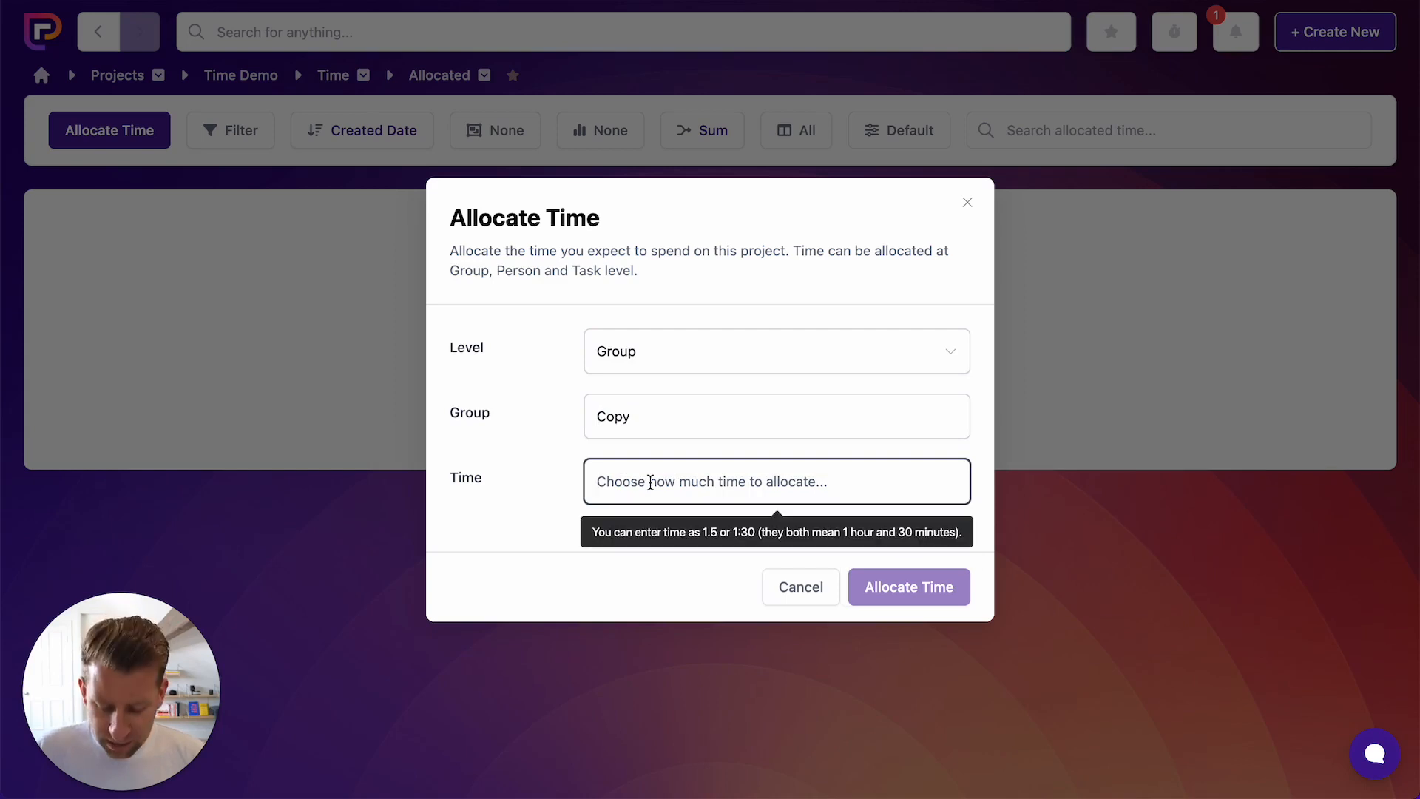
{"action": "type", "text": "5"}
{"action": "left_click", "coordinate": [686, 583]}
{"action": "left_click", "coordinate": [909, 584]}
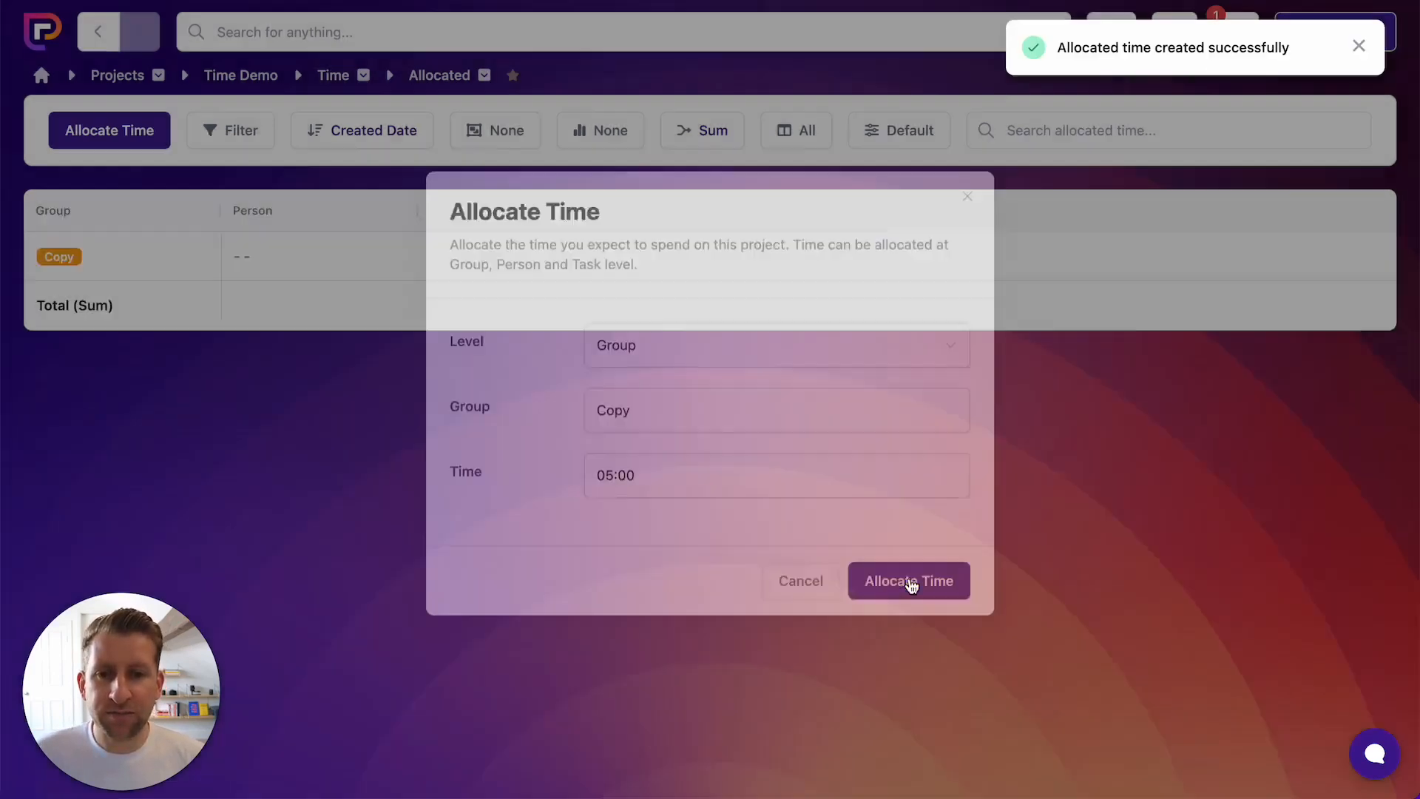
Step: Allocate 8 hours to the Design group
{"action": "left_click", "coordinate": [141, 133]}
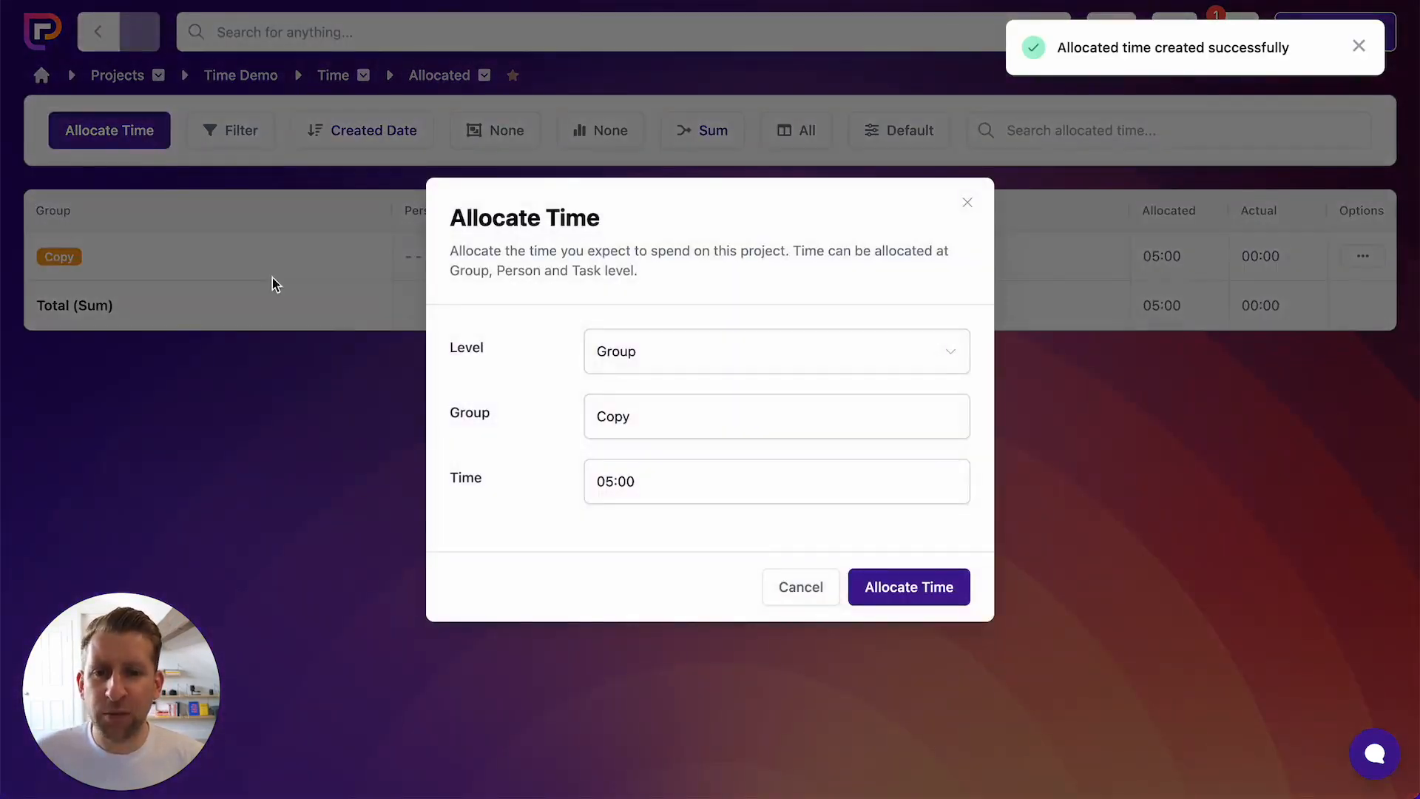
{"action": "left_click", "coordinate": [637, 436]}
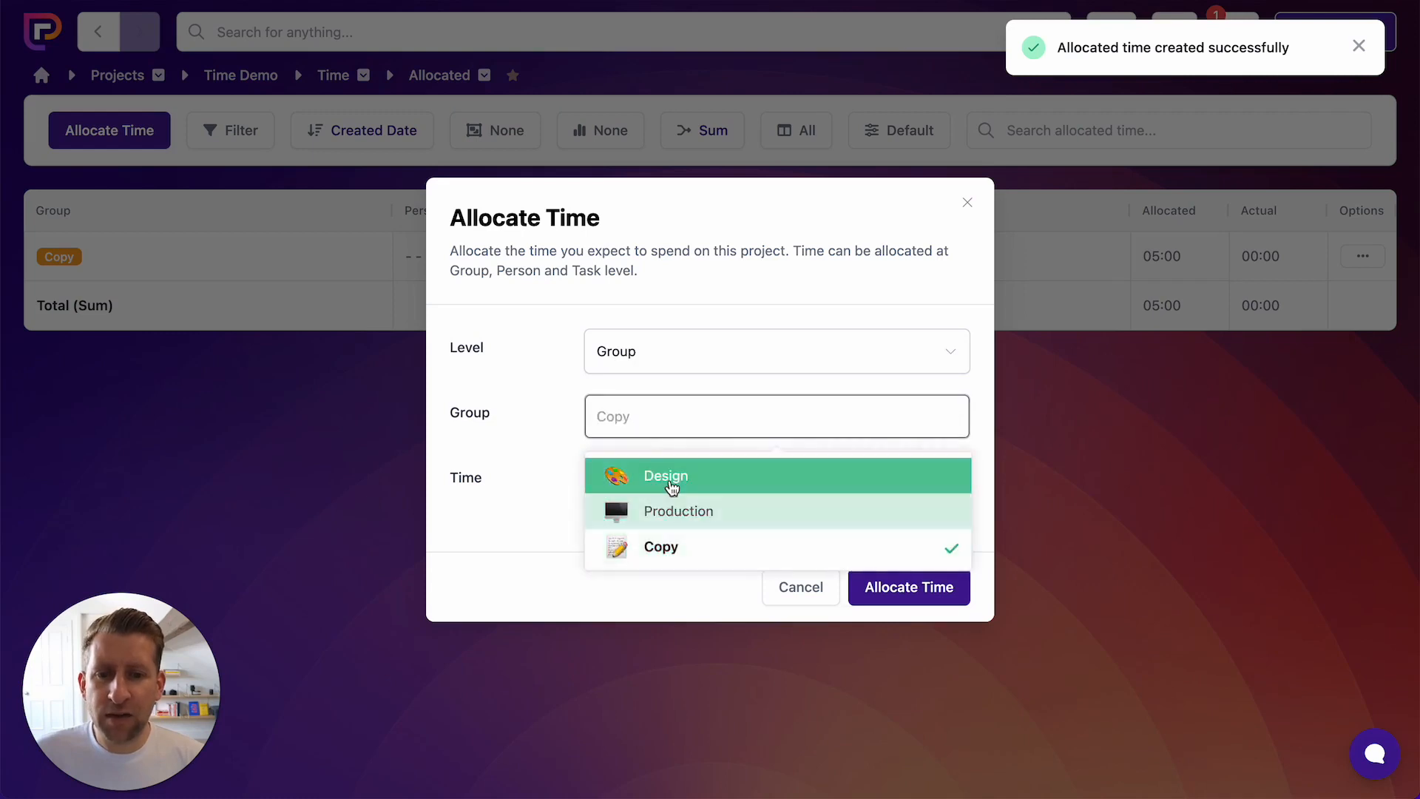
{"action": "left_click", "coordinate": [669, 481]}
{"action": "key", "text": "Tab"}
{"action": "type", "text": "8"}
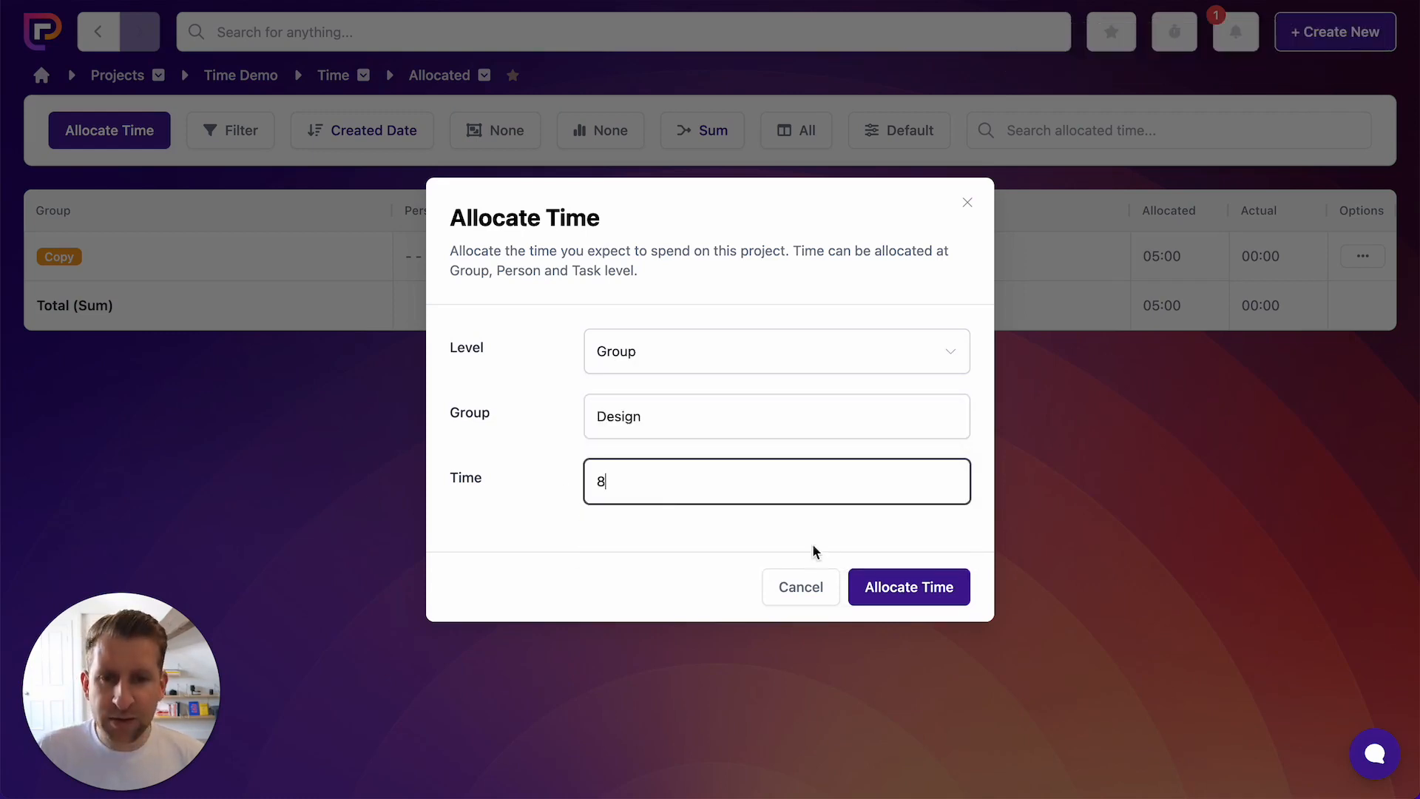
{"action": "left_click", "coordinate": [902, 588]}
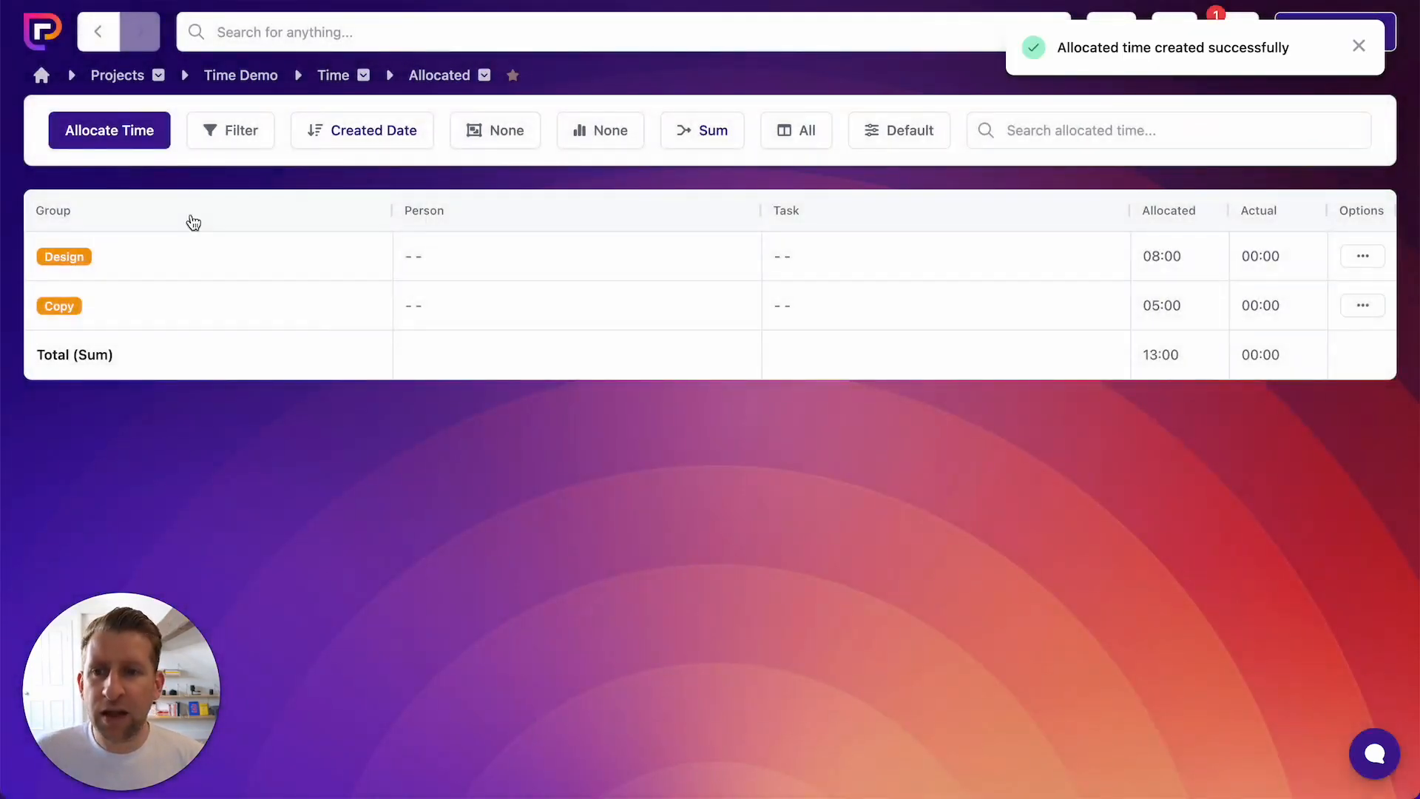
Step: Allocate 10 hours to the Production group
{"action": "left_click", "coordinate": [125, 142]}
{"action": "left_click", "coordinate": [634, 415]}
{"action": "left_click", "coordinate": [681, 515]}
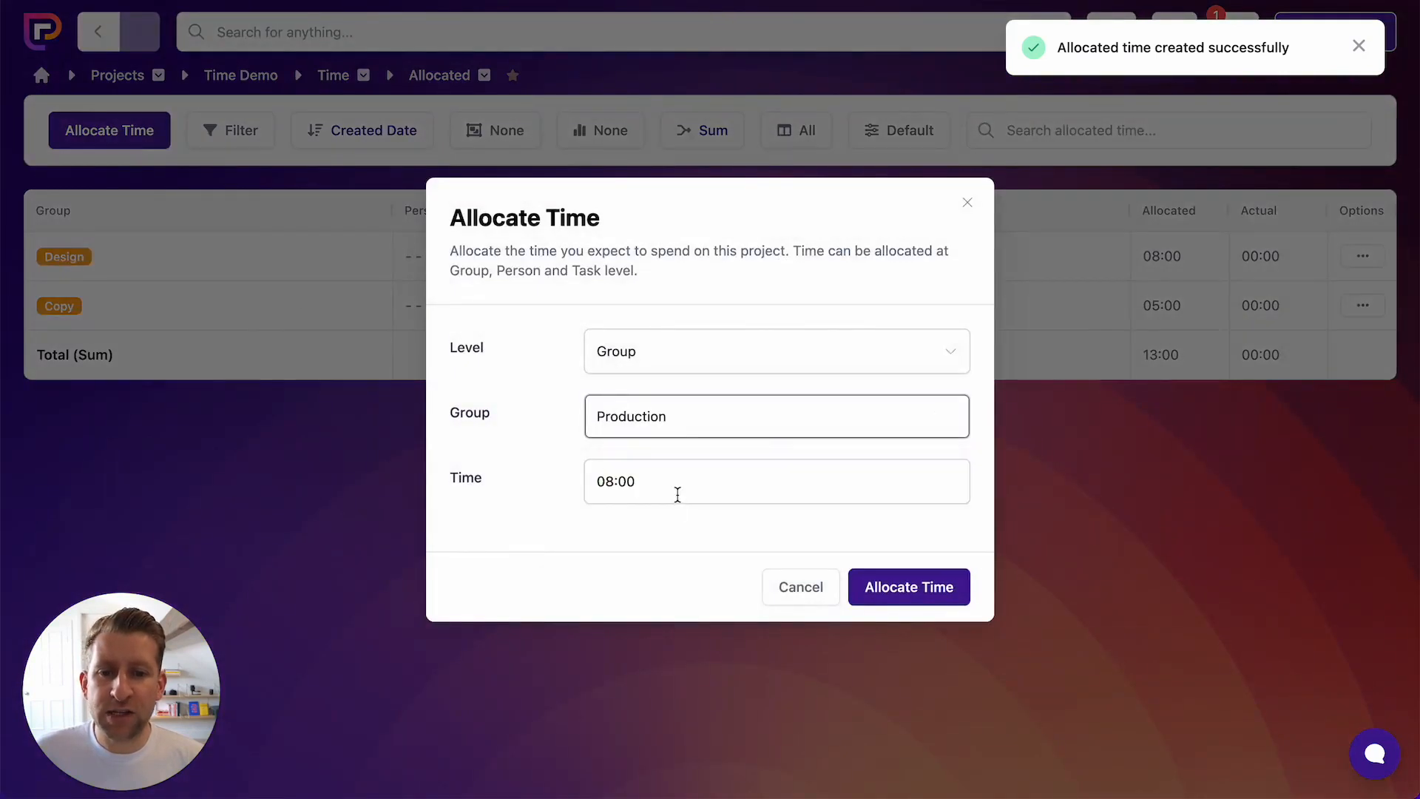
{"action": "key", "text": "Tab"}
{"action": "type", "text": "10"}
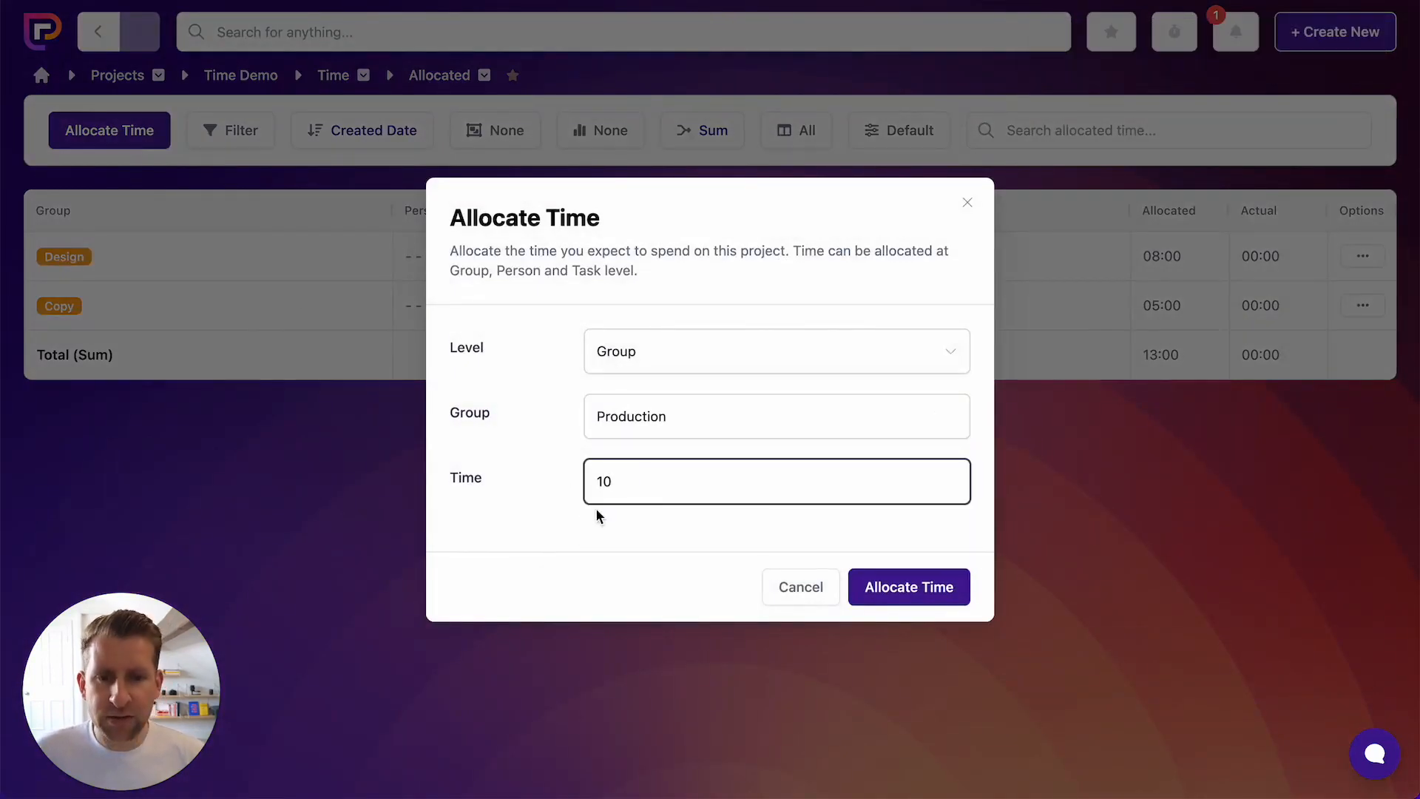
{"action": "left_click", "coordinate": [888, 585]}
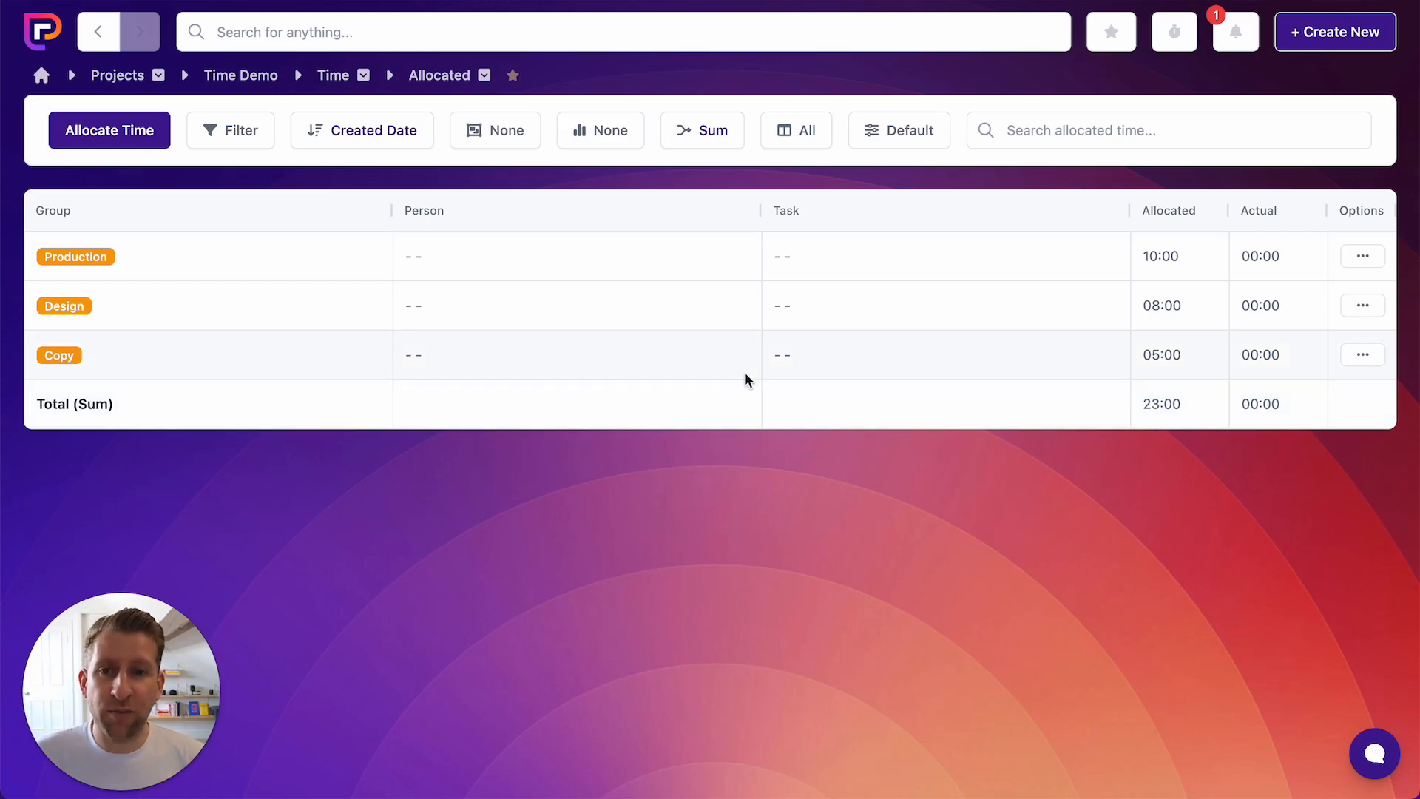
Step: In the project's Actual time, submit a manual 3-hour entry for the Copy group and its listed member, dated 03/08/2023
{"action": "left_click", "coordinate": [442, 86]}
{"action": "left_click", "coordinate": [434, 108]}
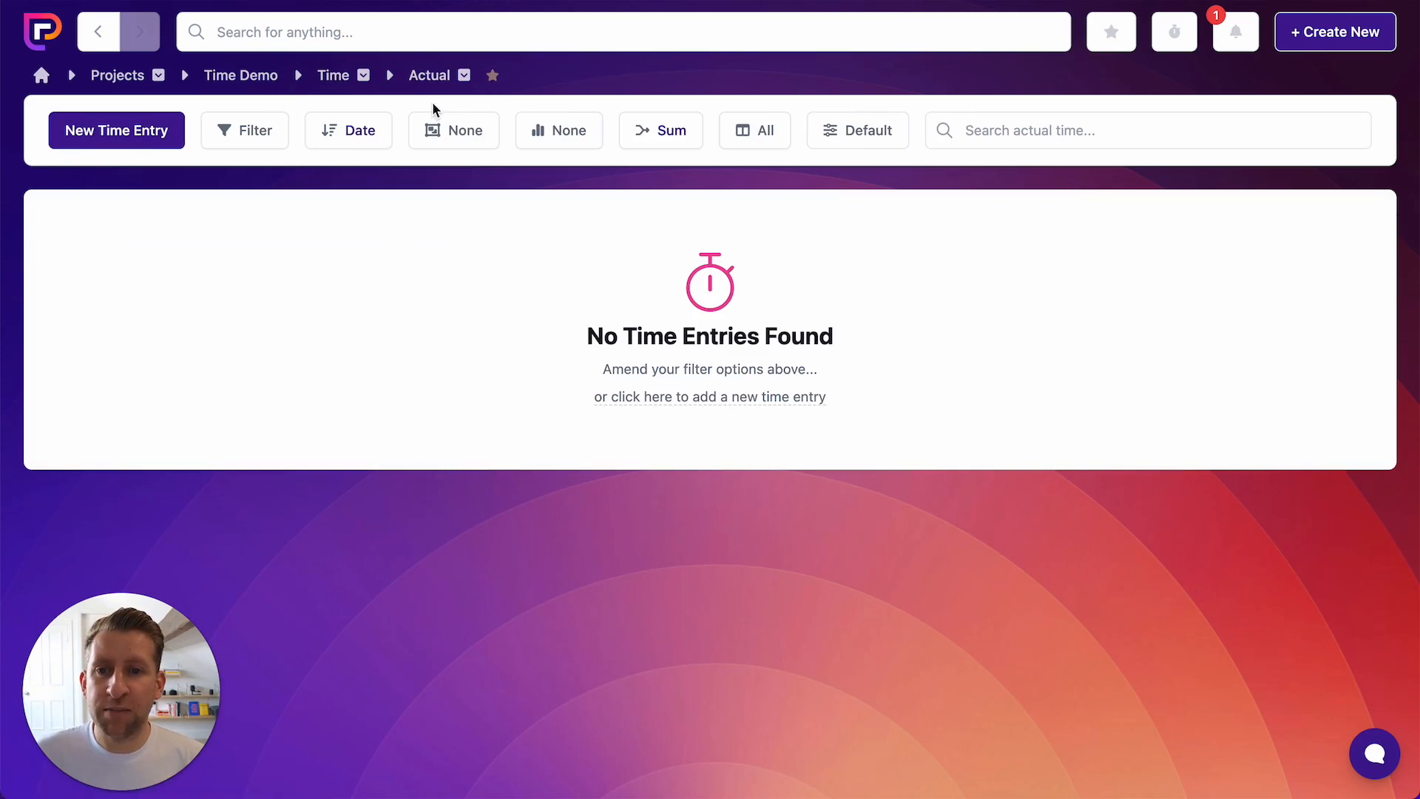
{"action": "left_click", "coordinate": [121, 137]}
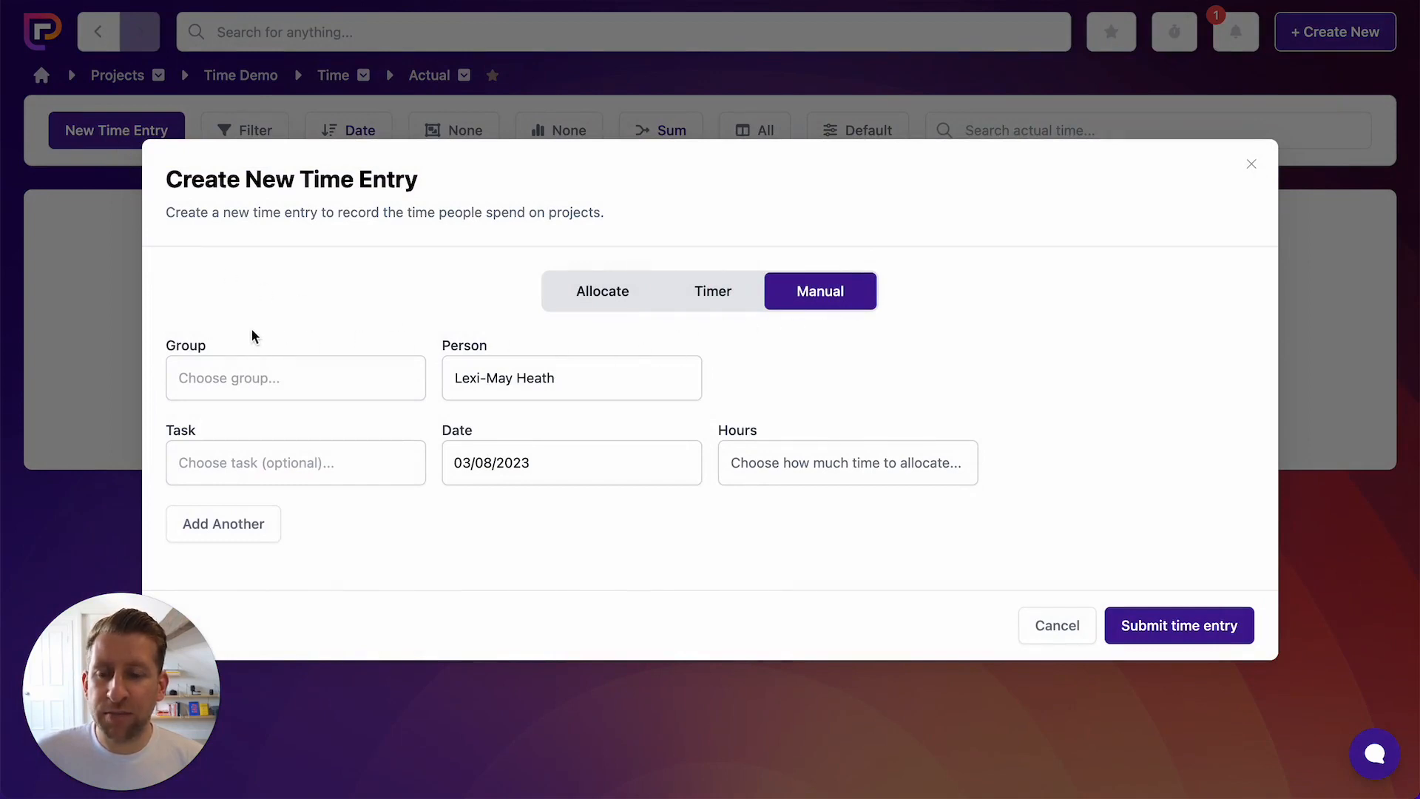
{"action": "left_click", "coordinate": [253, 380]}
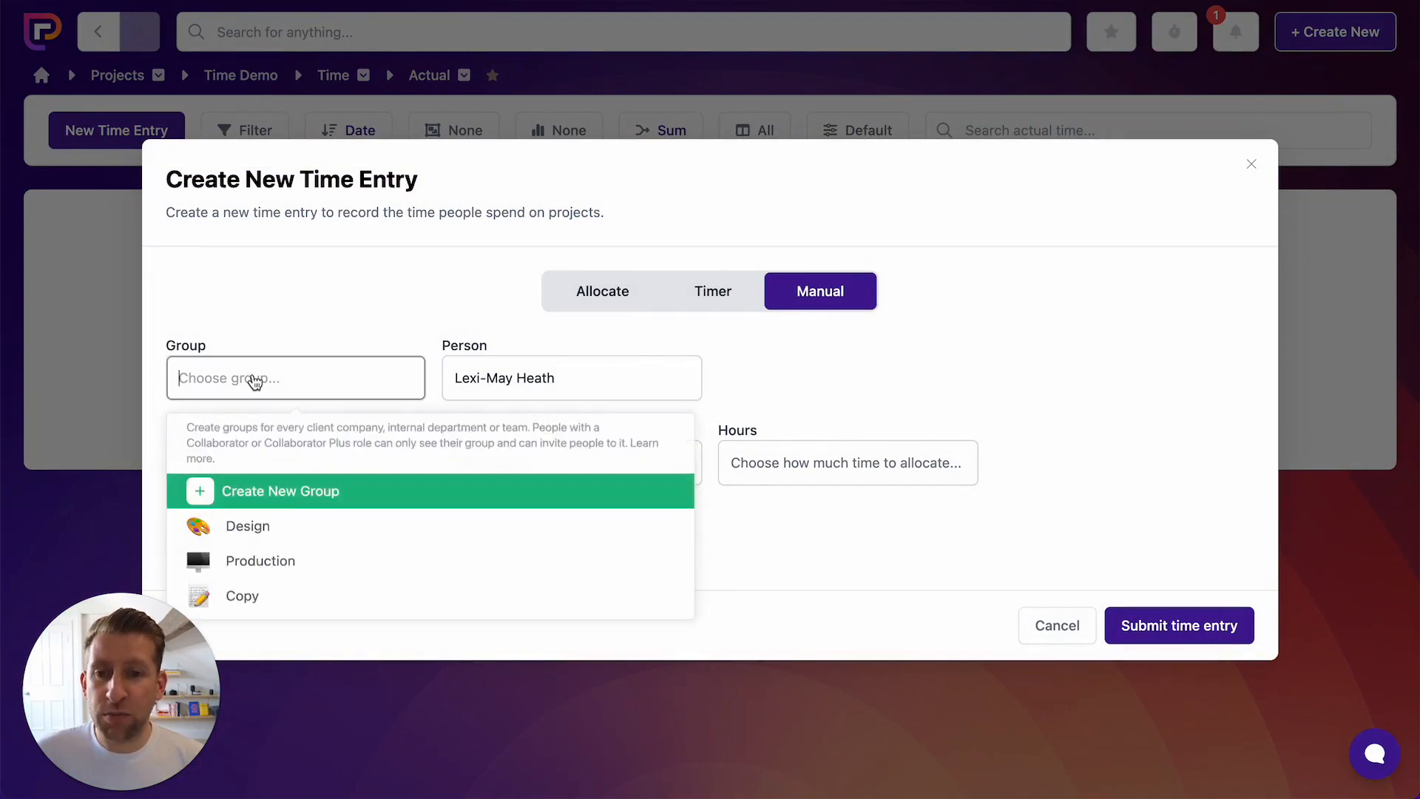
{"action": "left_click", "coordinate": [252, 596]}
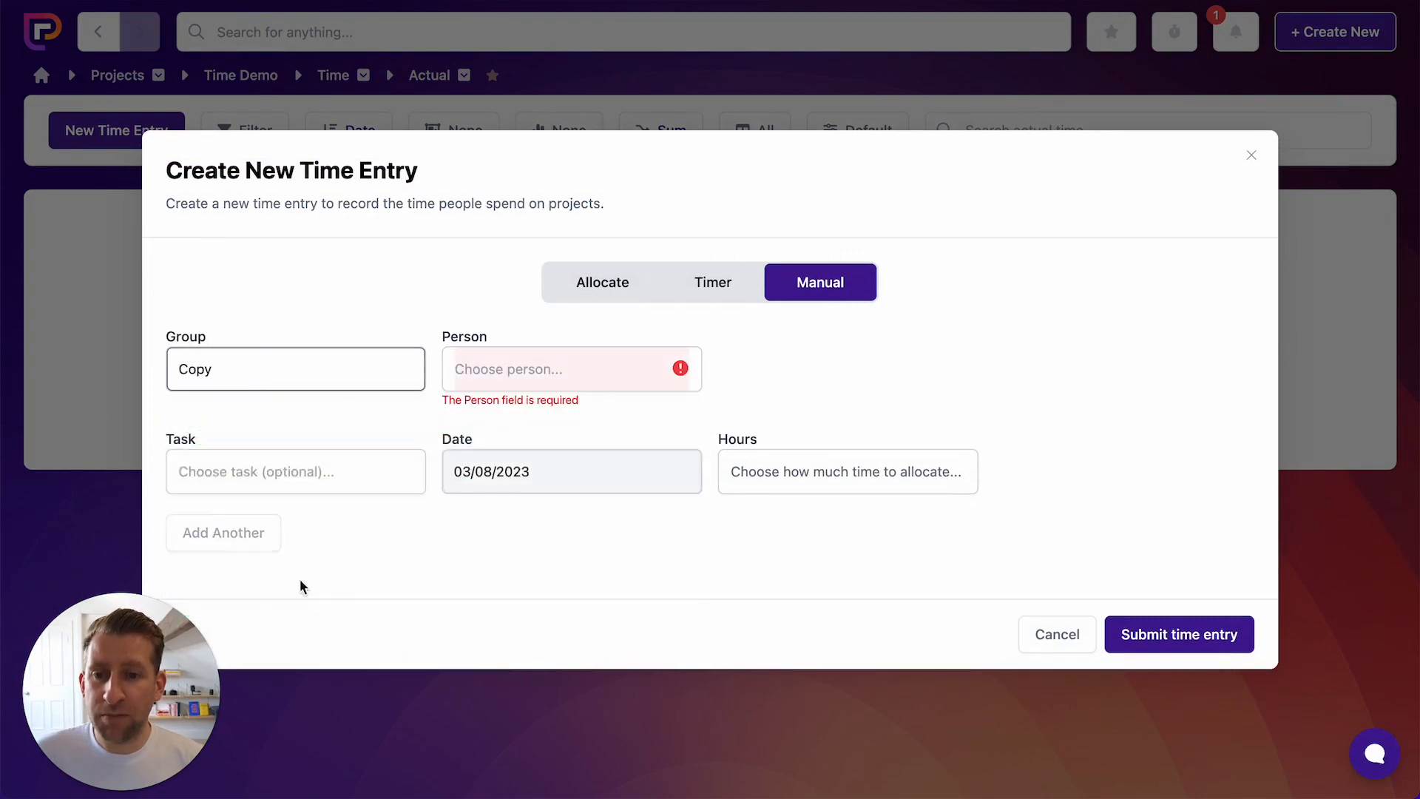
{"action": "left_click", "coordinate": [535, 369]}
{"action": "left_click", "coordinate": [533, 424]}
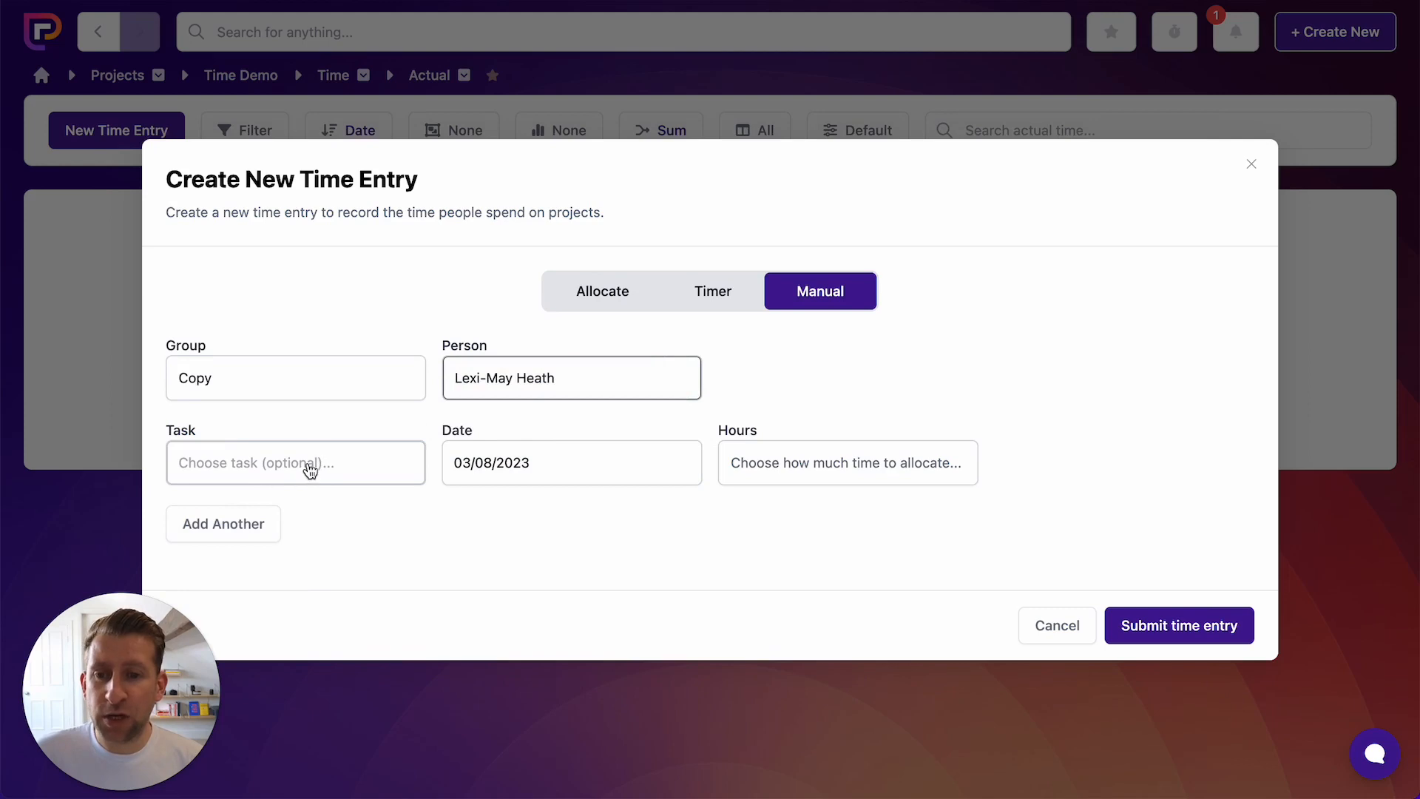
{"action": "left_click", "coordinate": [781, 471]}
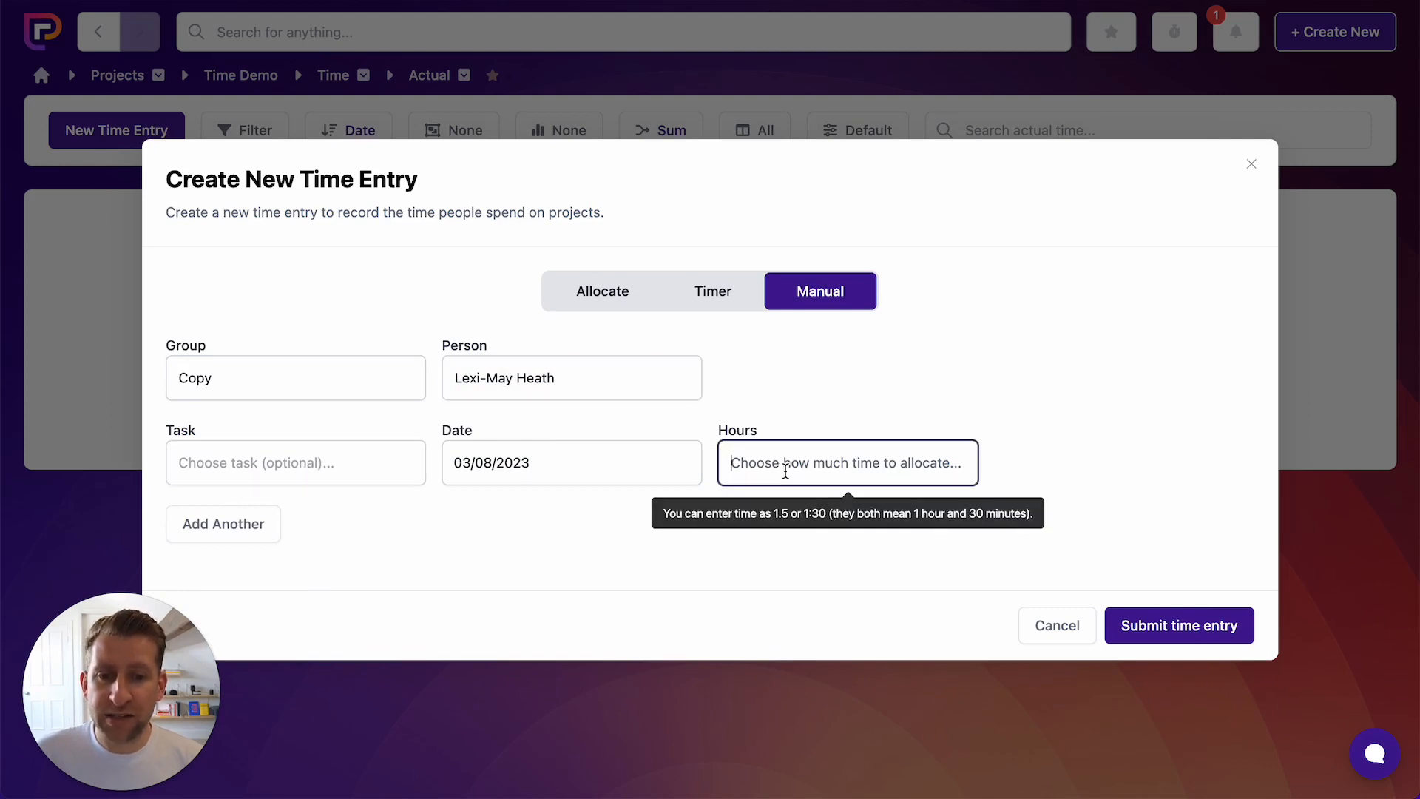
{"action": "type", "text": "3"}
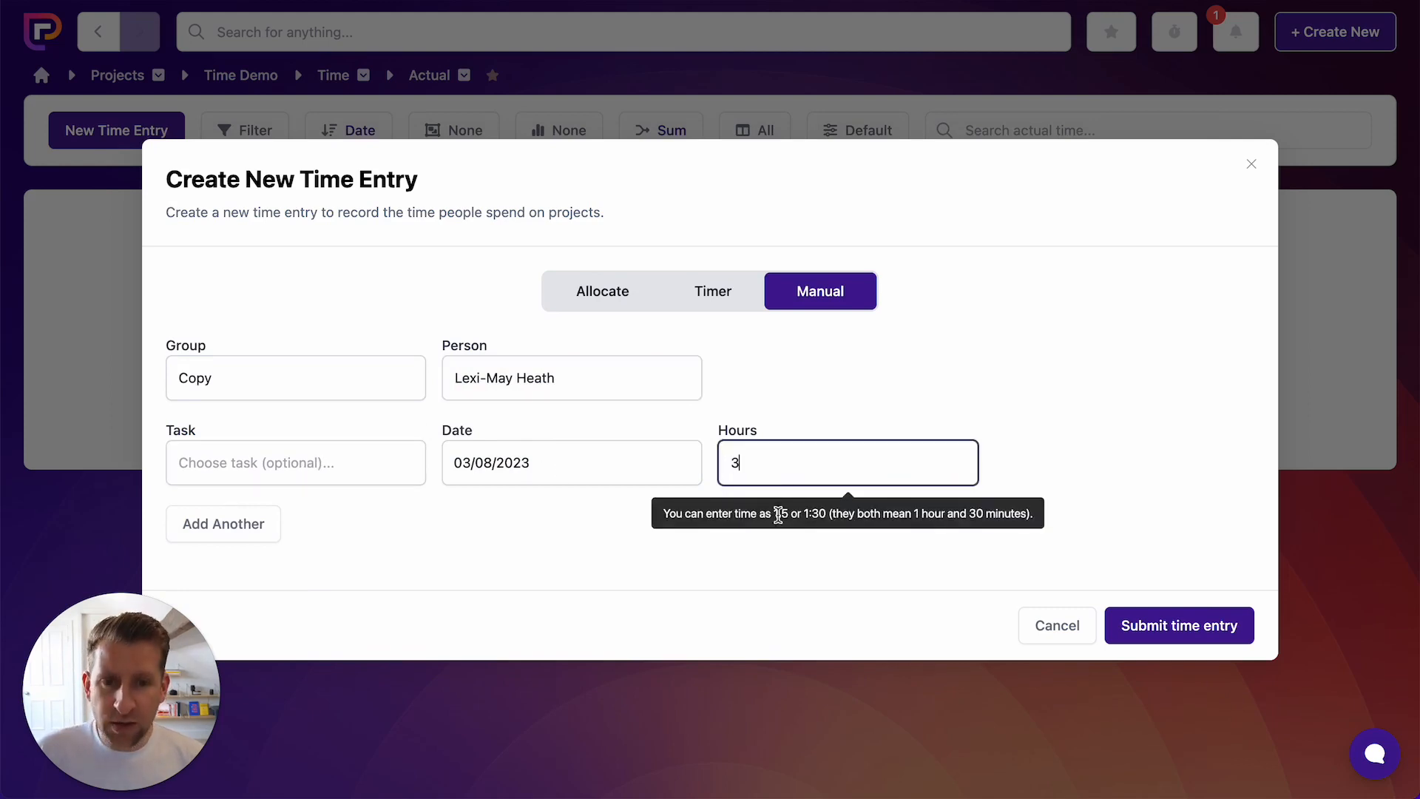
{"action": "left_click", "coordinate": [1179, 630]}
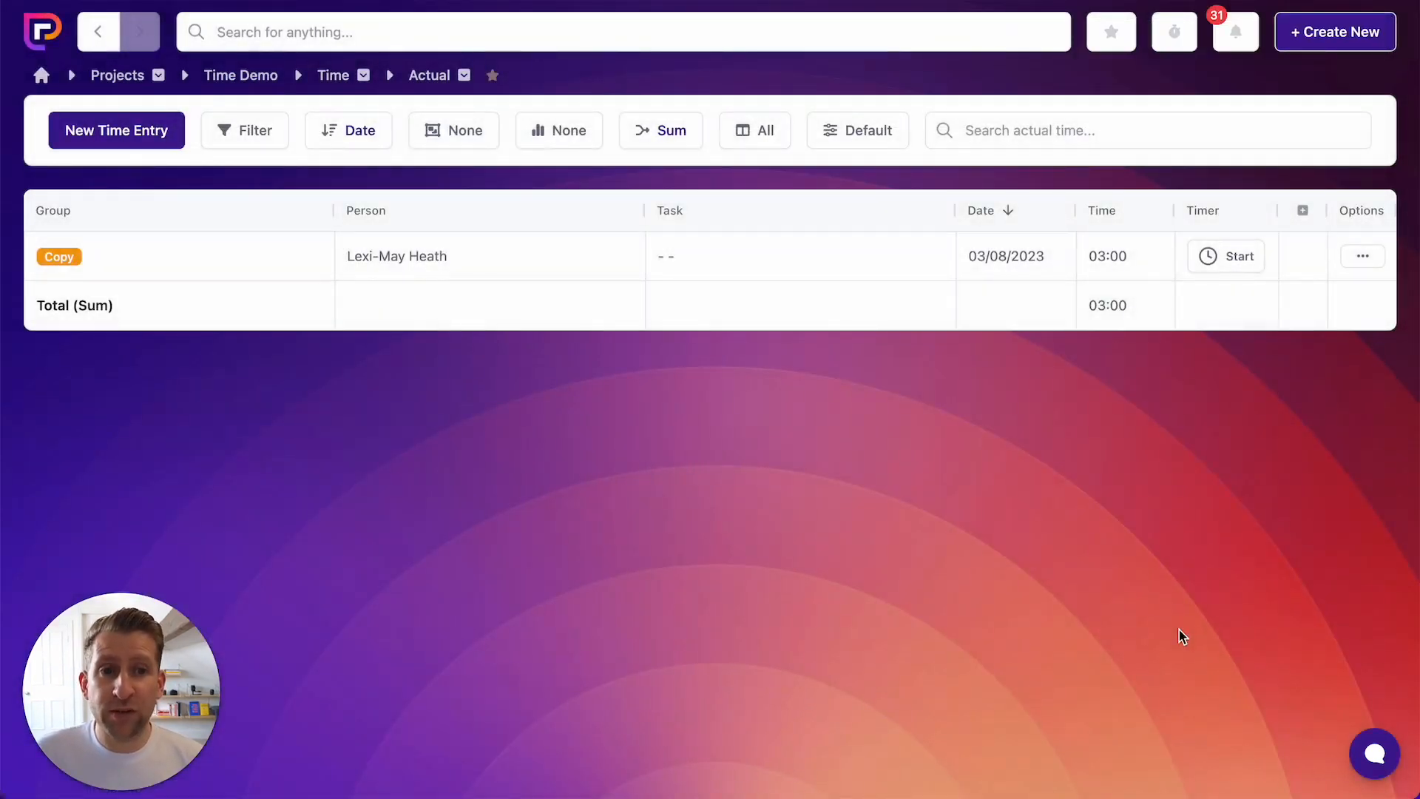
Step: Start a timer for the Copy group and its listed member, and close the time entry dialog
{"action": "left_click", "coordinate": [1192, 48]}
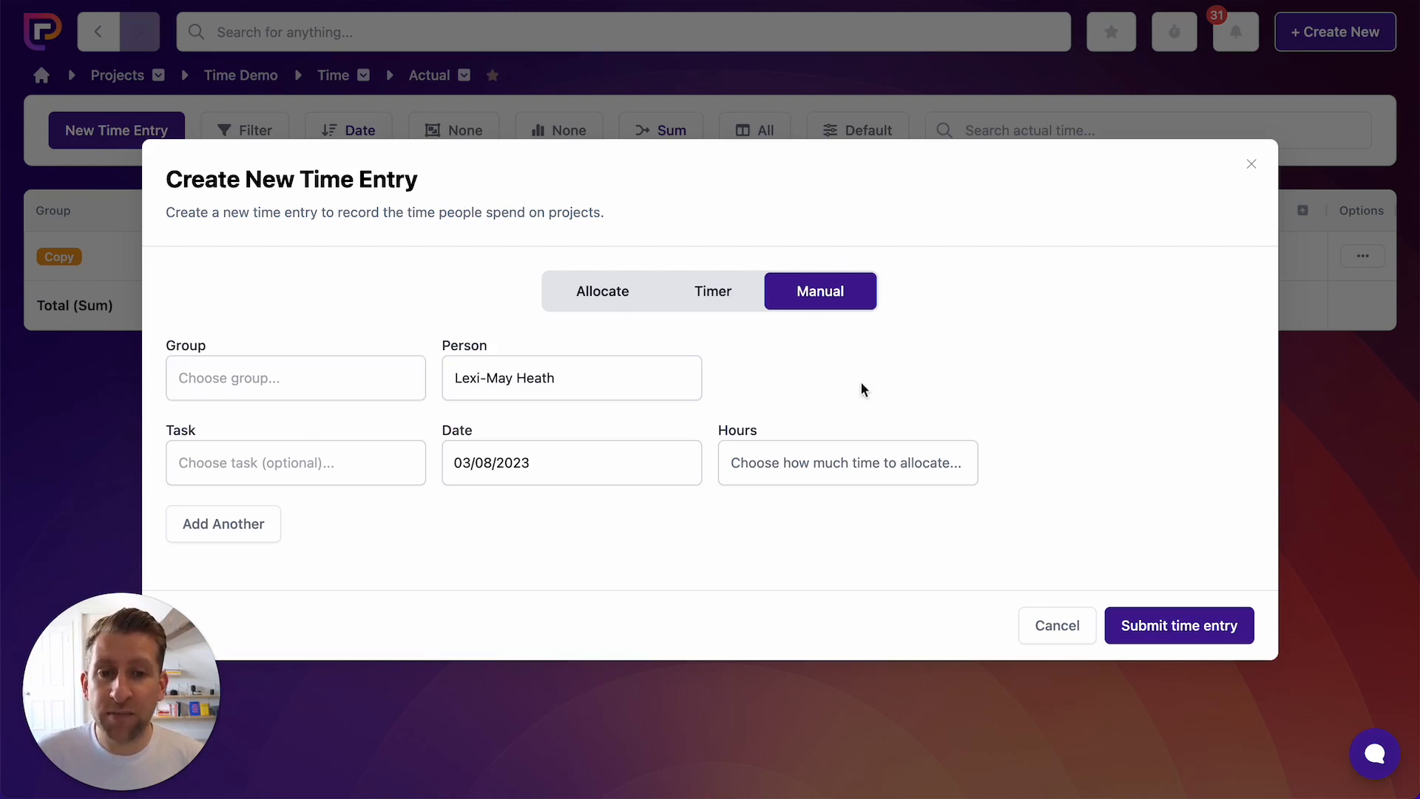
{"action": "left_click", "coordinate": [703, 291]}
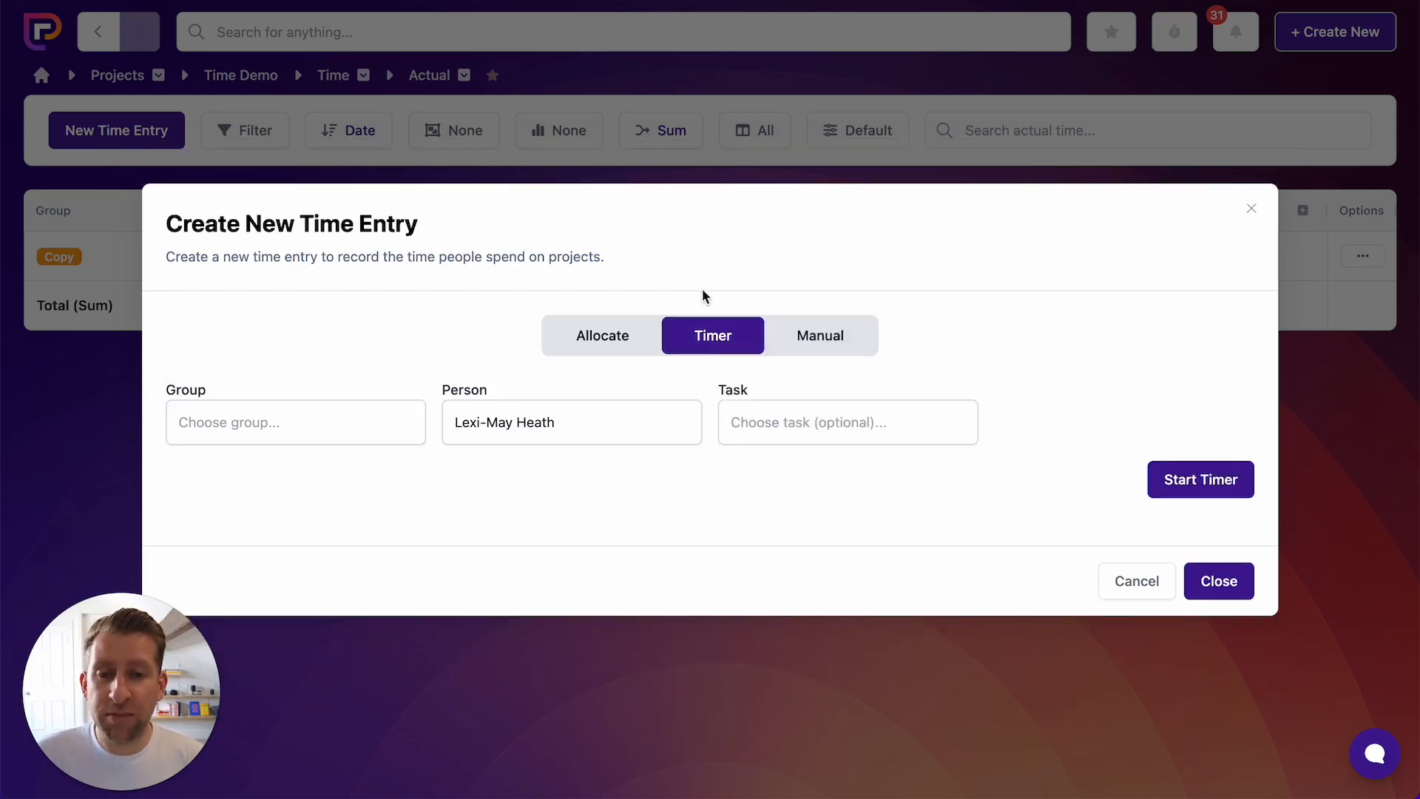
{"action": "left_click", "coordinate": [320, 428]}
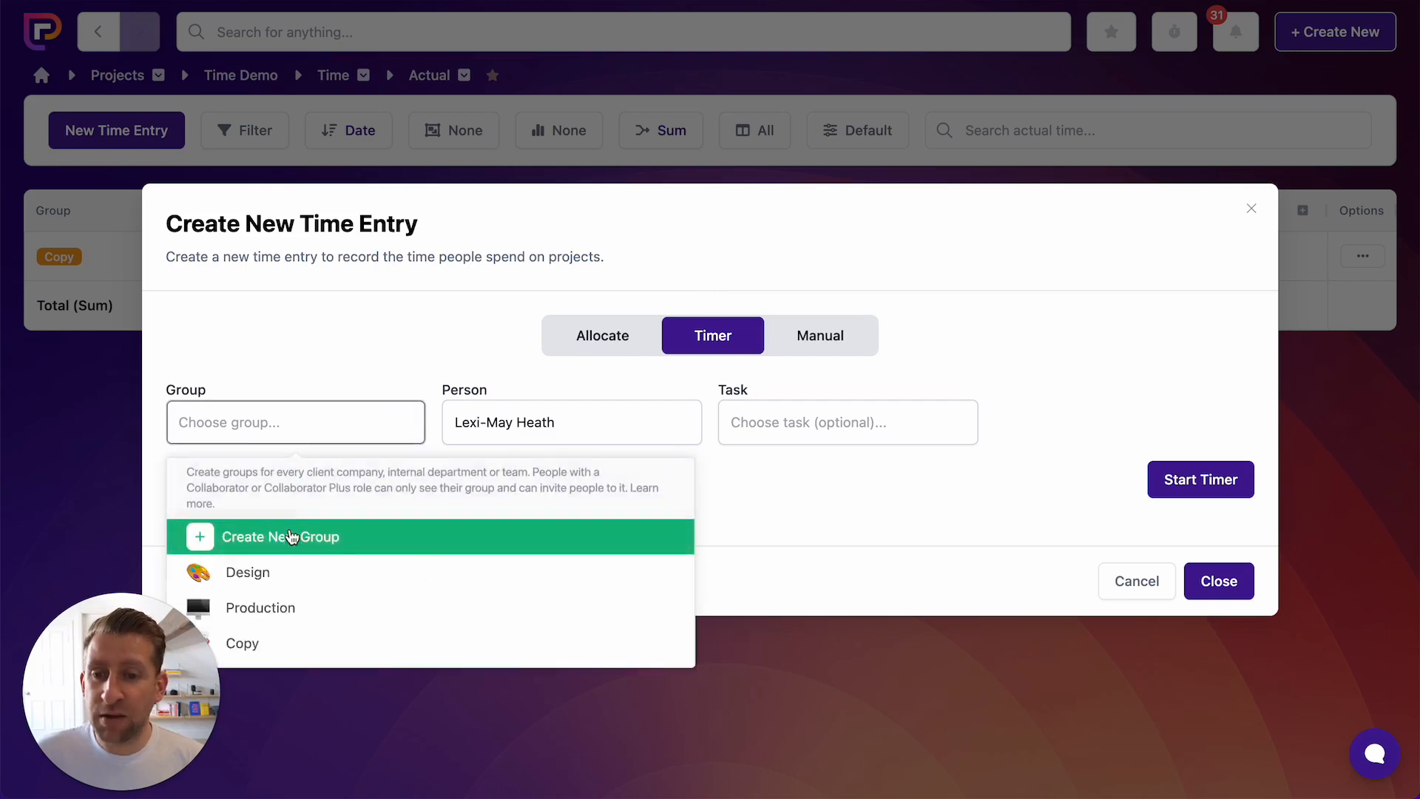
{"action": "left_click", "coordinate": [296, 647]}
{"action": "left_click", "coordinate": [533, 438]}
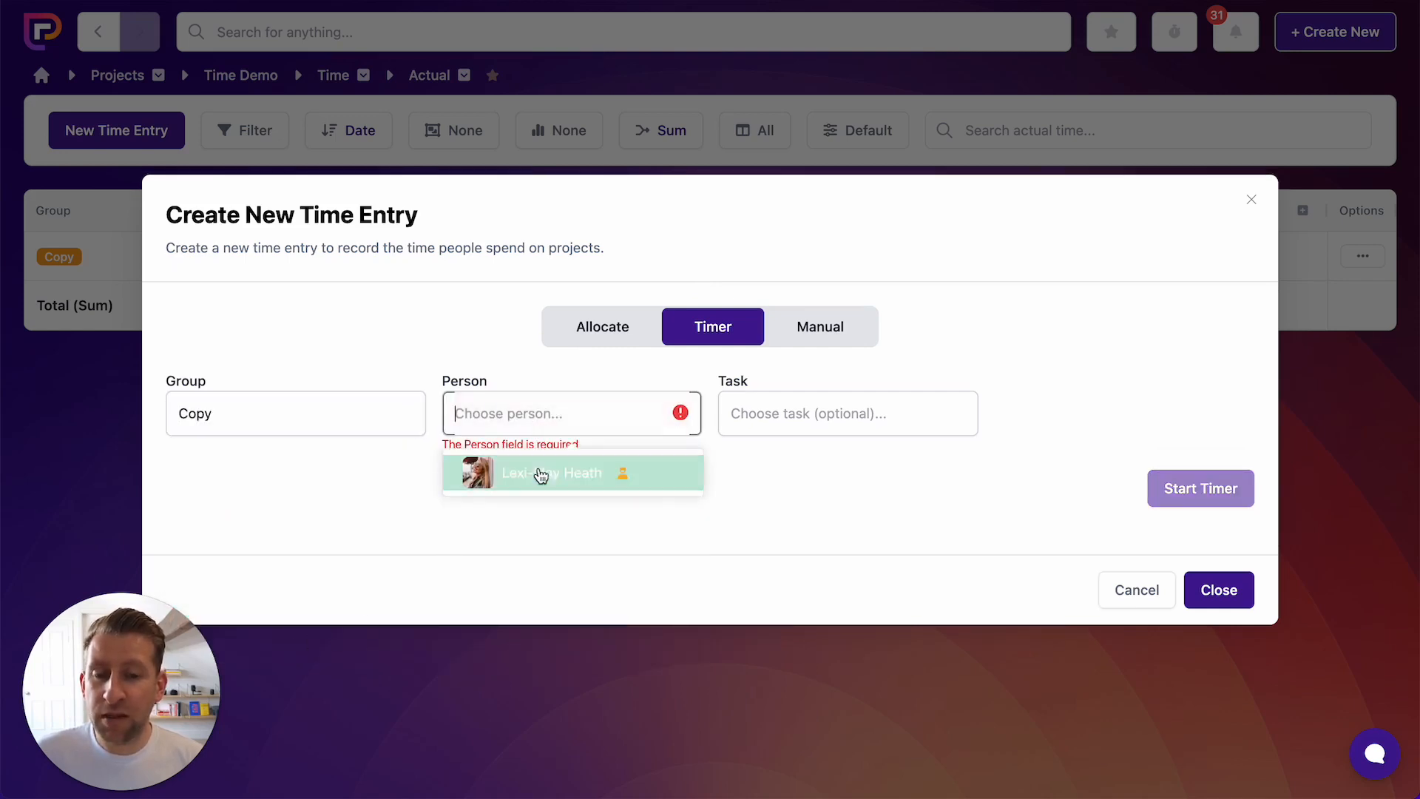
{"action": "left_click", "coordinate": [539, 475]}
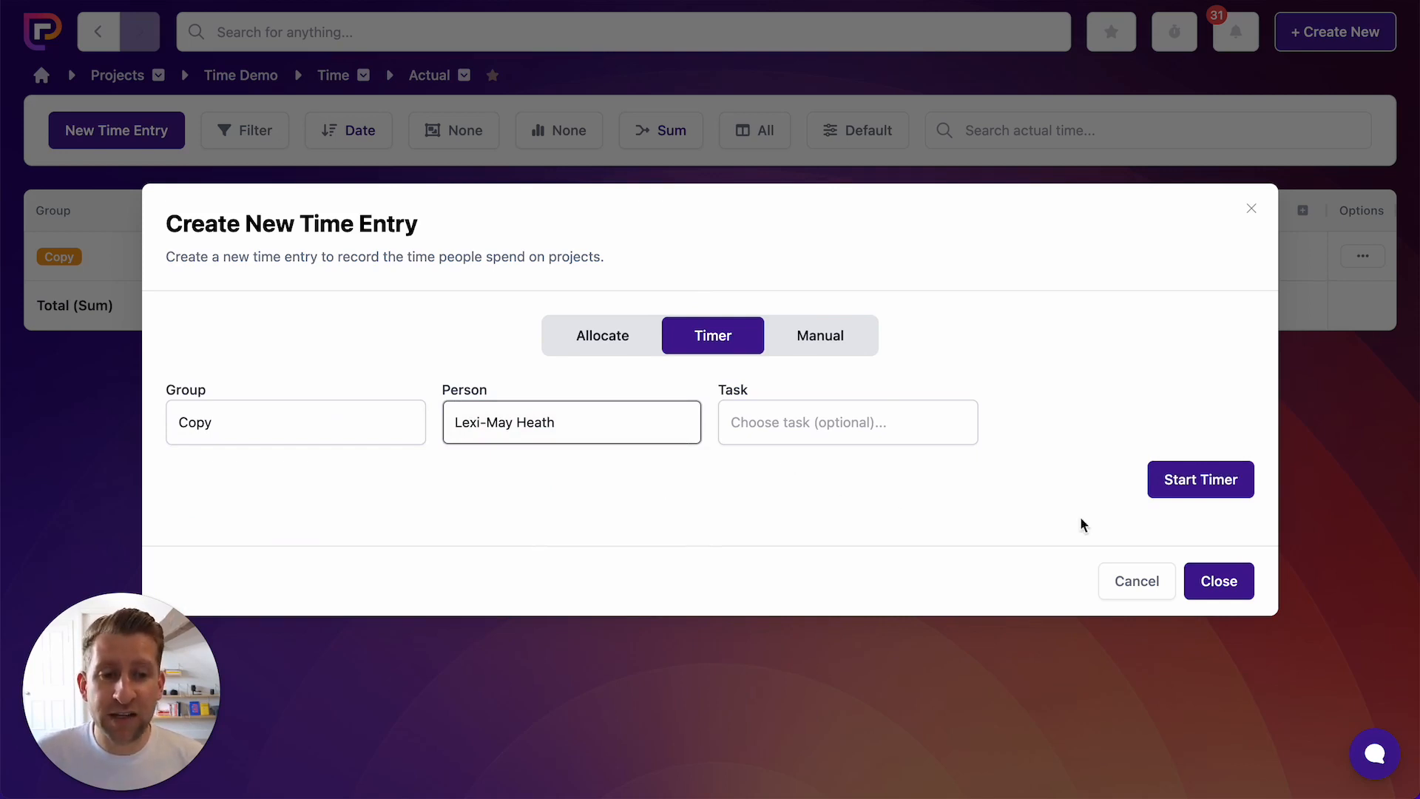
{"action": "left_click", "coordinate": [1203, 488]}
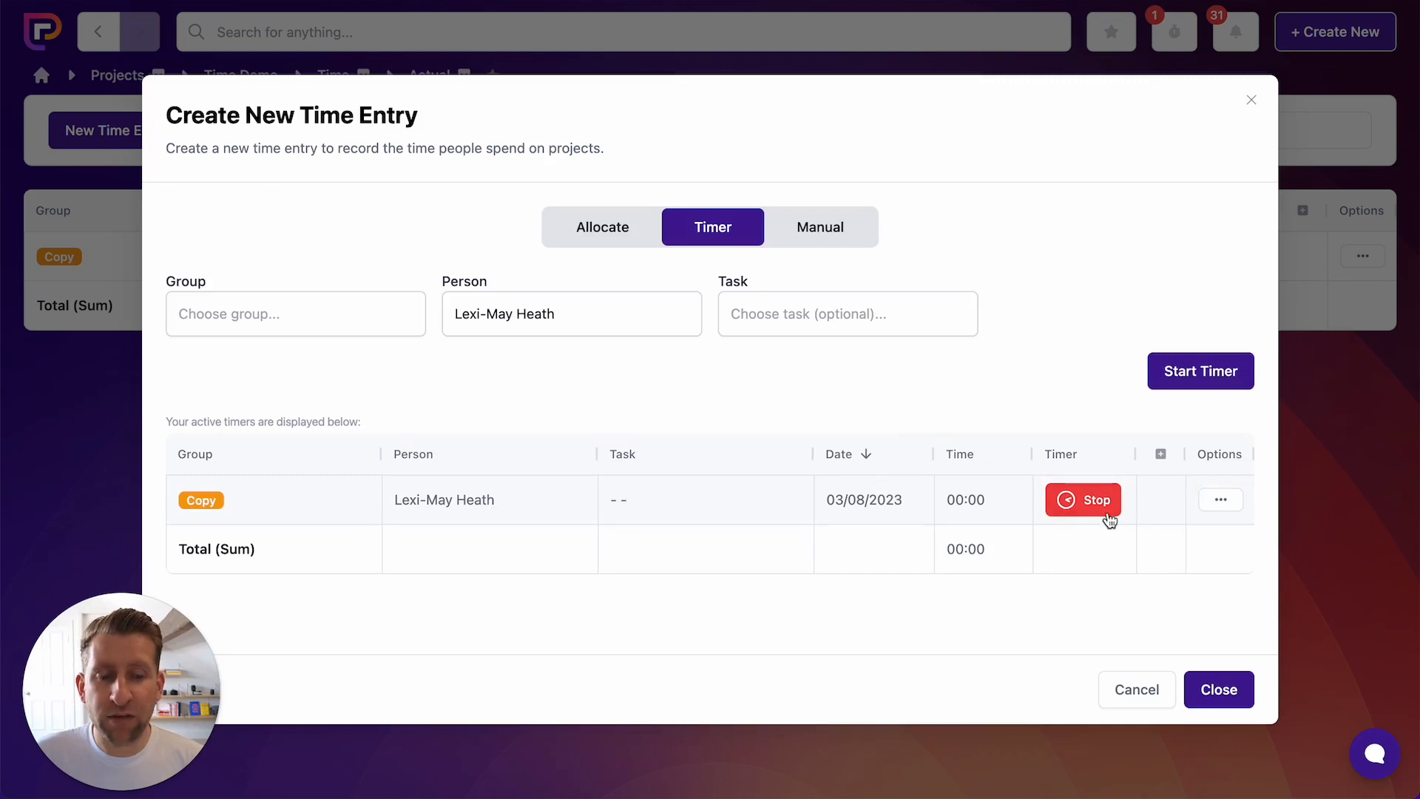
{"action": "left_click", "coordinate": [1217, 687]}
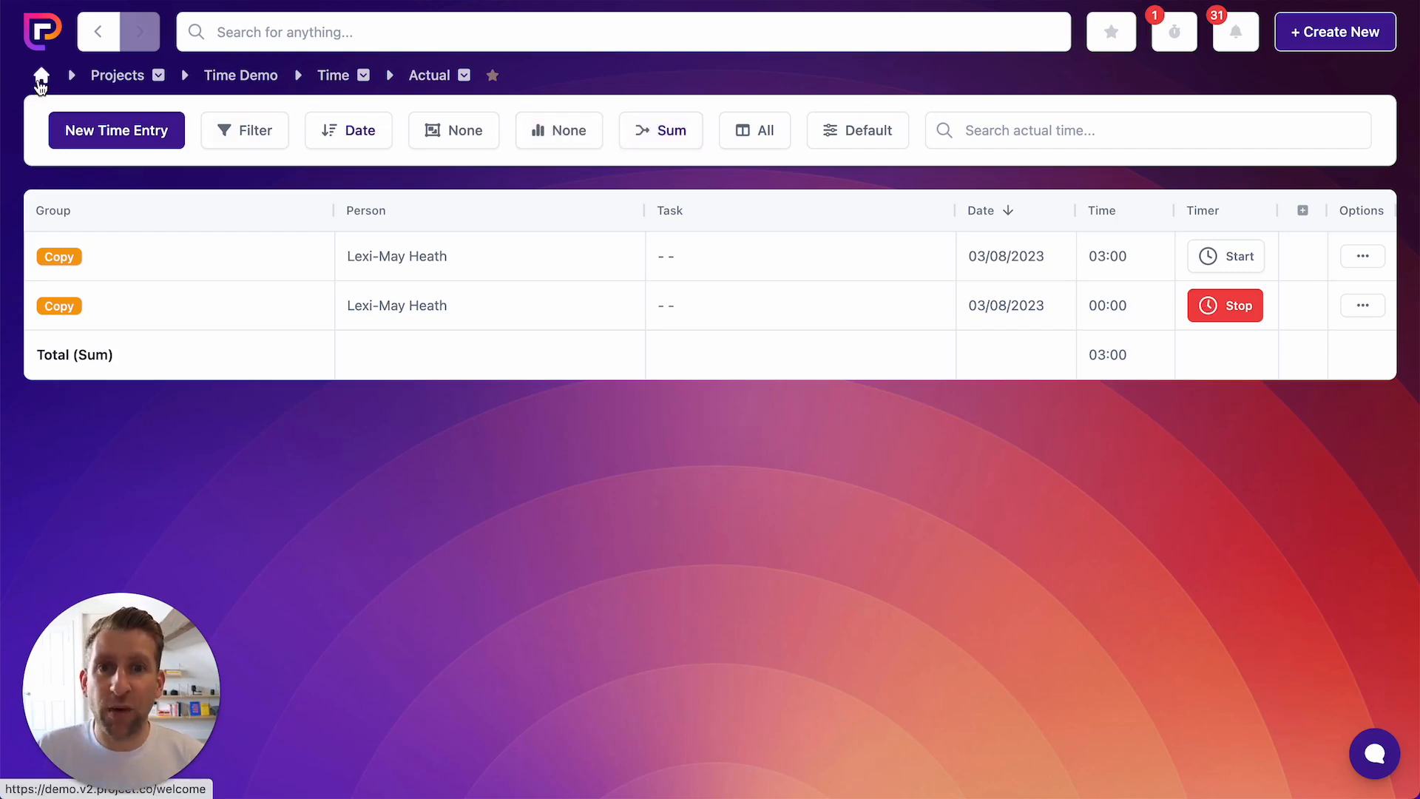
Step: Open the actual time entries of the Homepage explainer video project that has Brief status and a 31/08/2022 deadline
{"action": "left_click", "coordinate": [41, 77]}
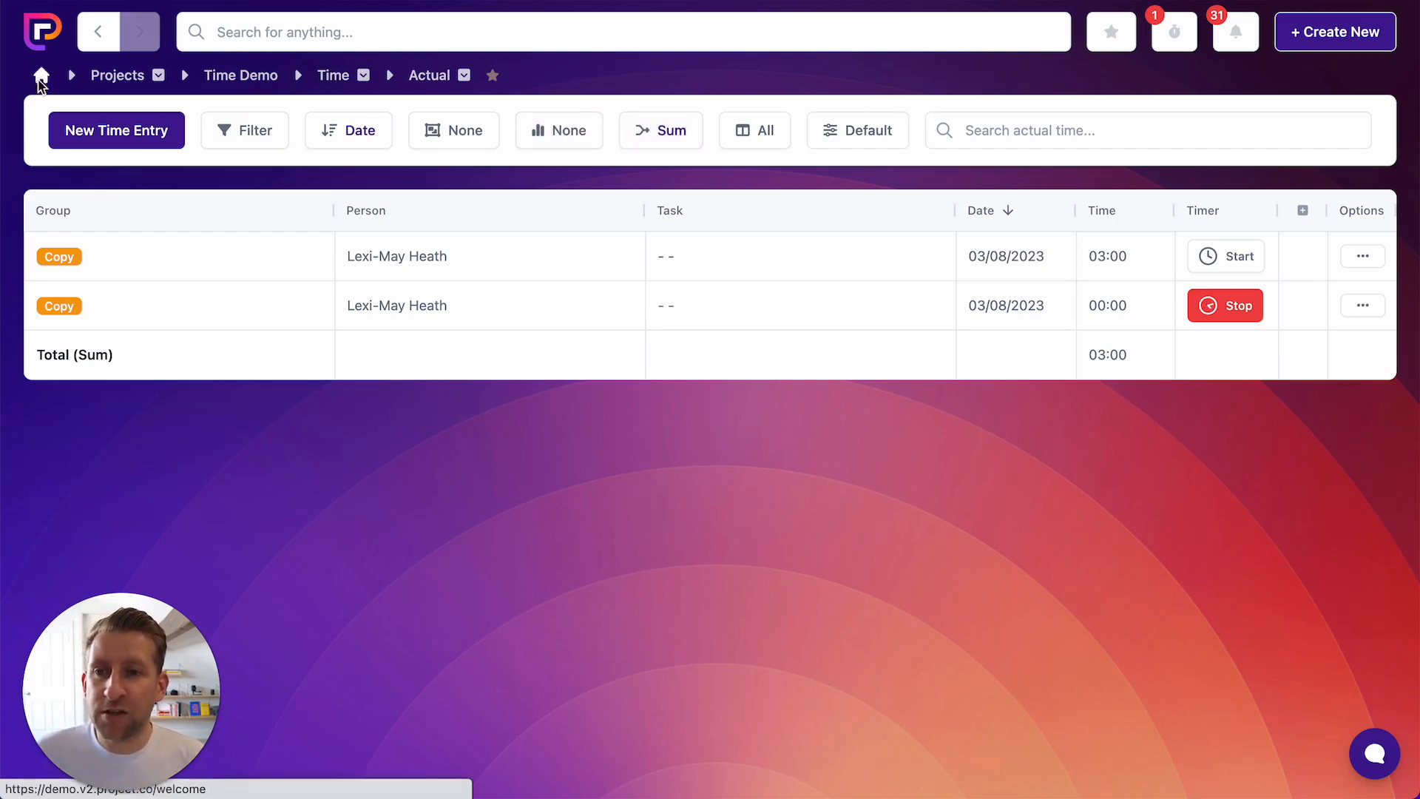
{"action": "left_click", "coordinate": [283, 341]}
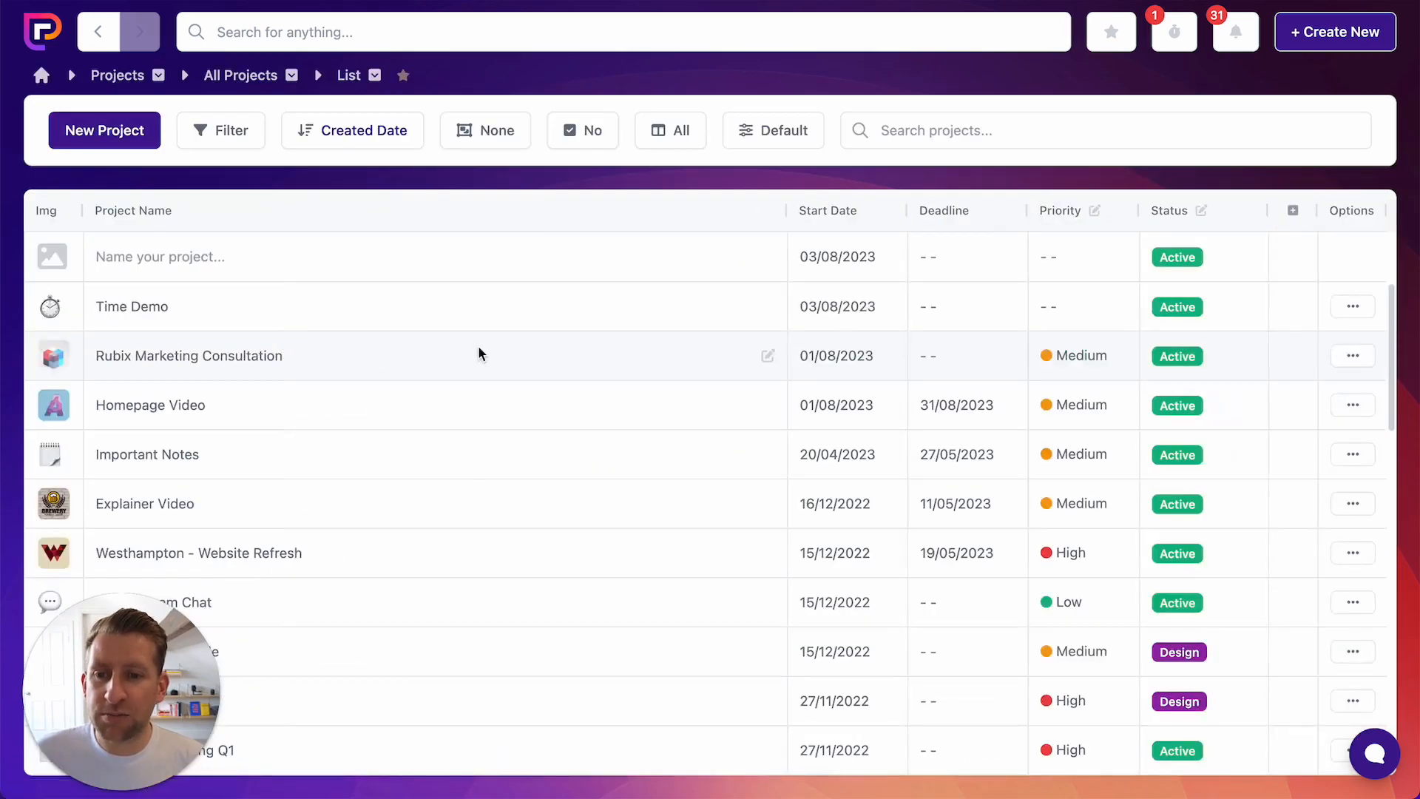
{"action": "scroll", "coordinate": [478, 348], "scroll_direction": "down", "scroll_amount": 10}
{"action": "scroll", "coordinate": [463, 369], "scroll_direction": "down", "scroll_amount": 1}
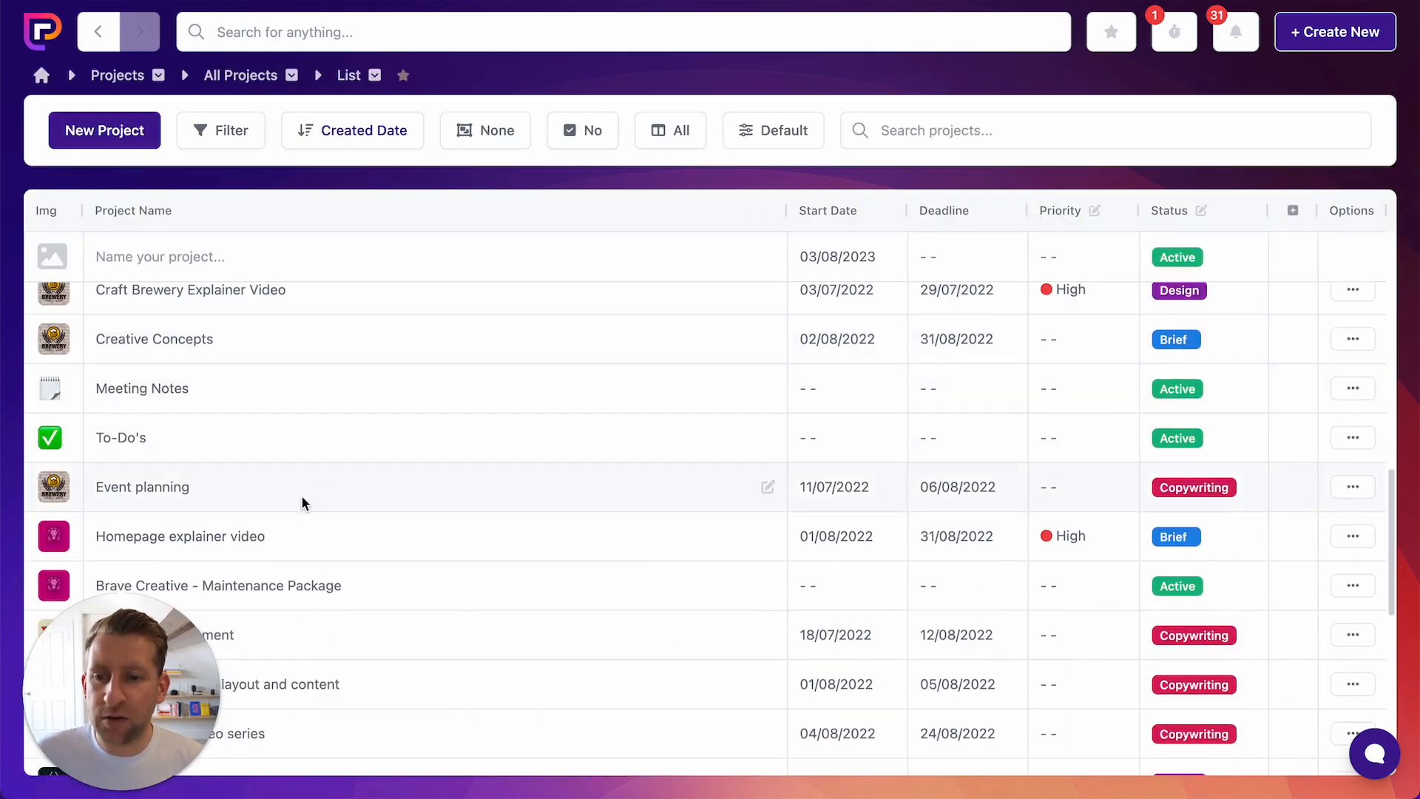
{"action": "left_click", "coordinate": [241, 539]}
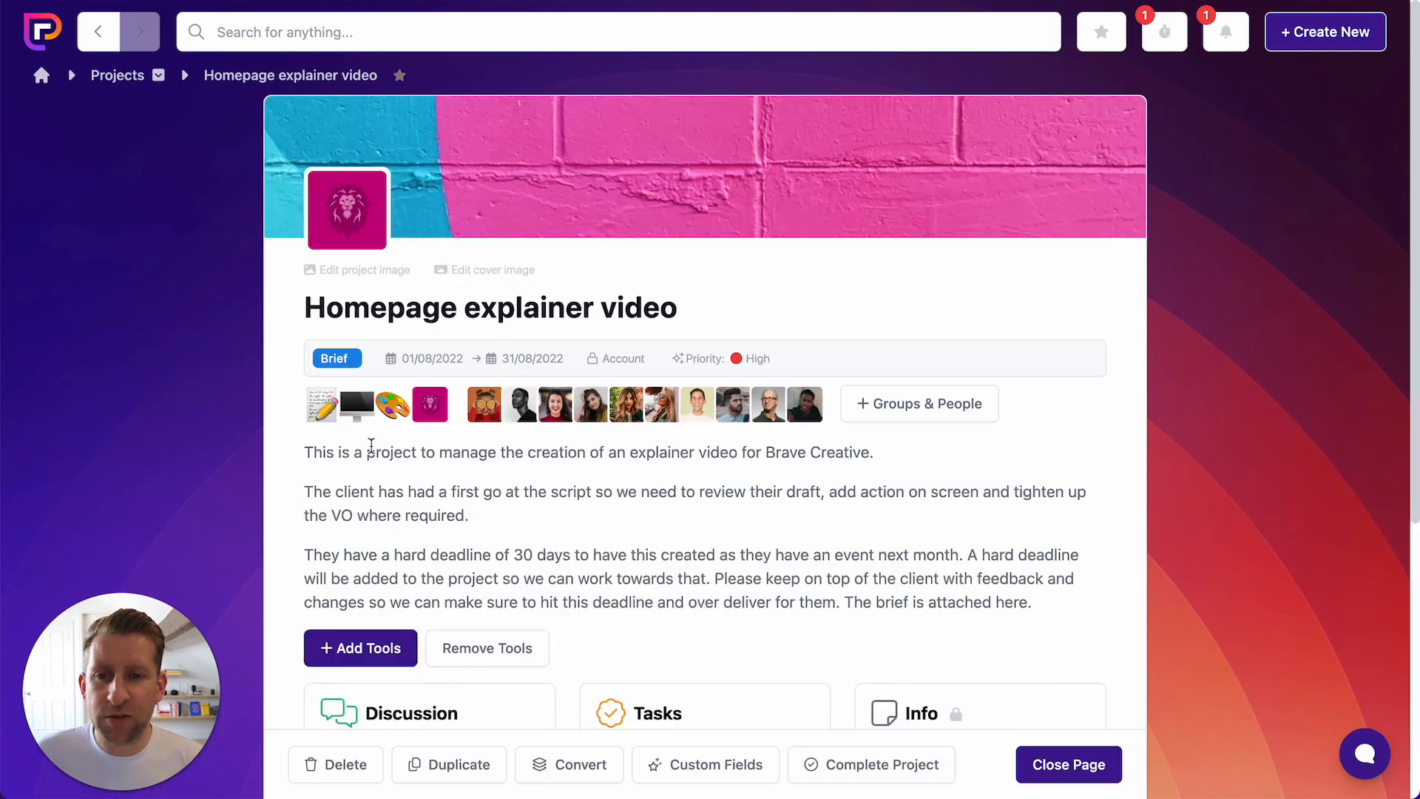
{"action": "scroll", "coordinate": [371, 445], "scroll_direction": "down", "scroll_amount": 5}
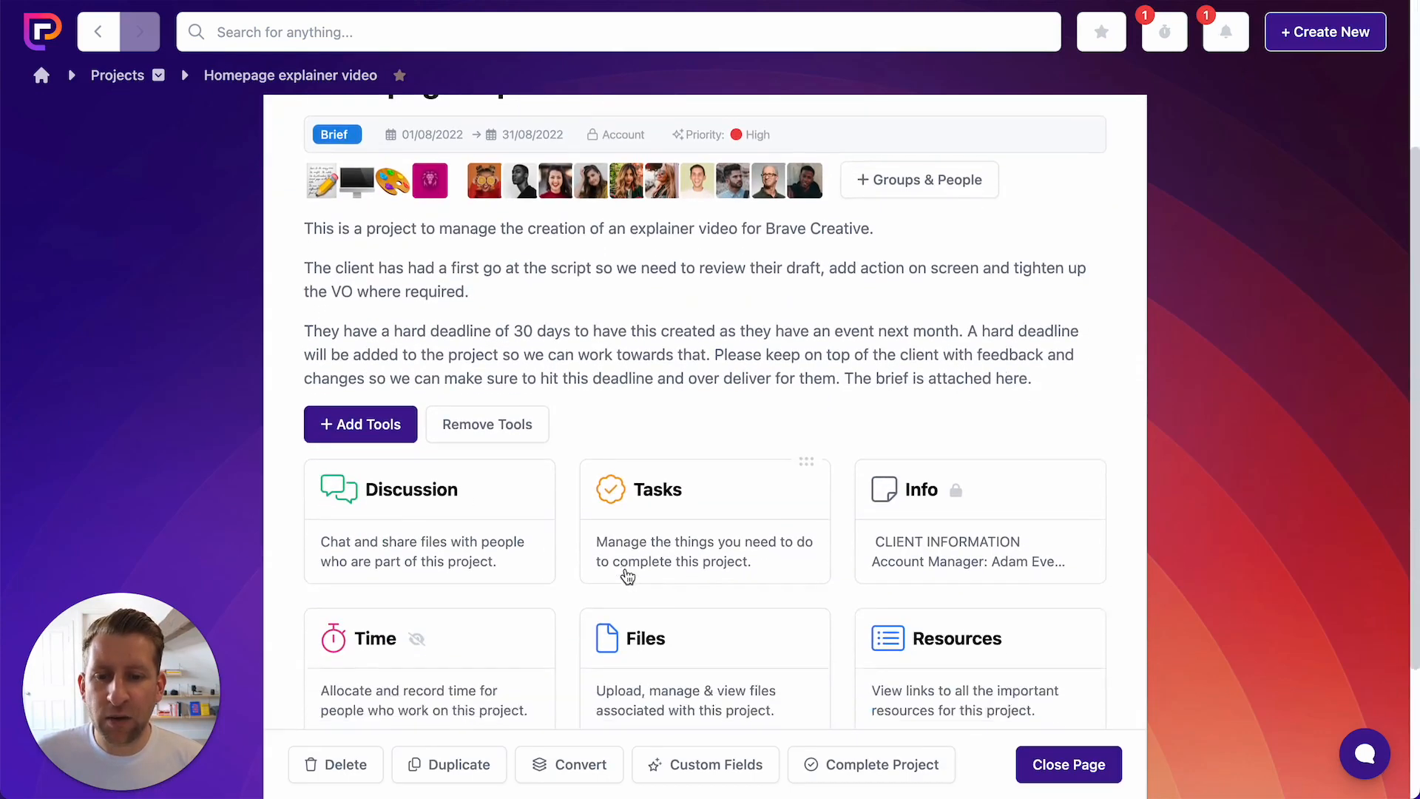
{"action": "left_click", "coordinate": [466, 658]}
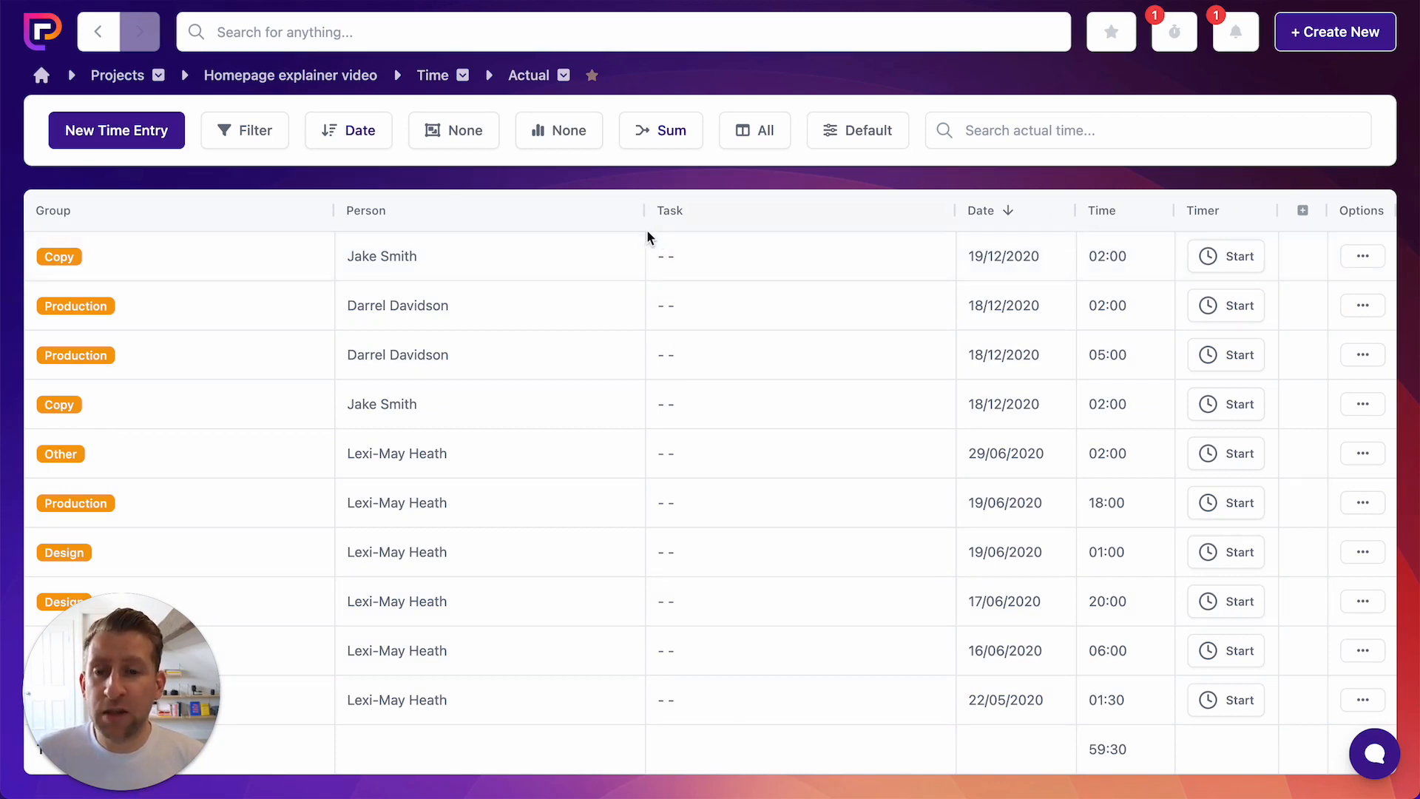
Step: Group the project's actual time entries by Group and review the entries and time sums under each group
{"action": "left_click", "coordinate": [454, 132]}
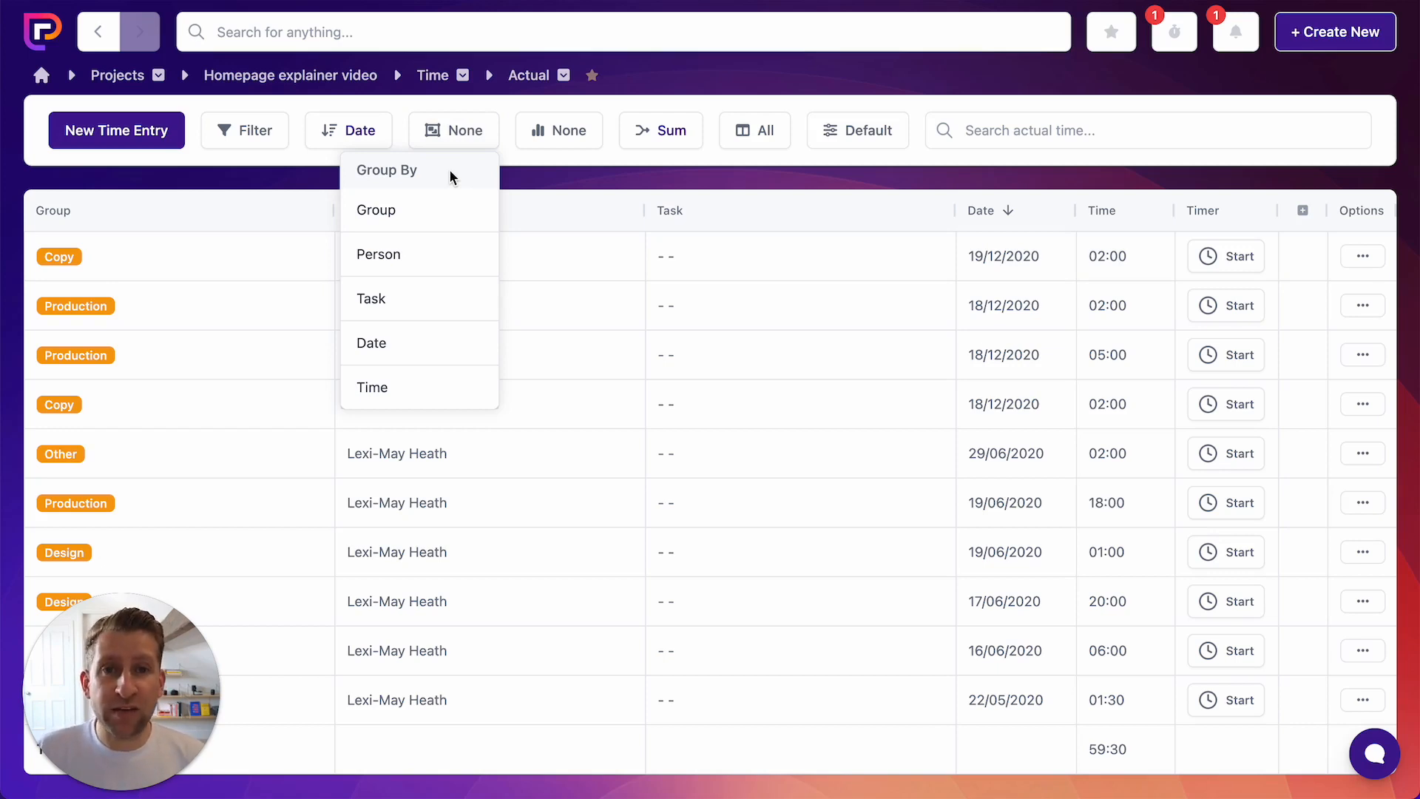
{"action": "left_click", "coordinate": [438, 213]}
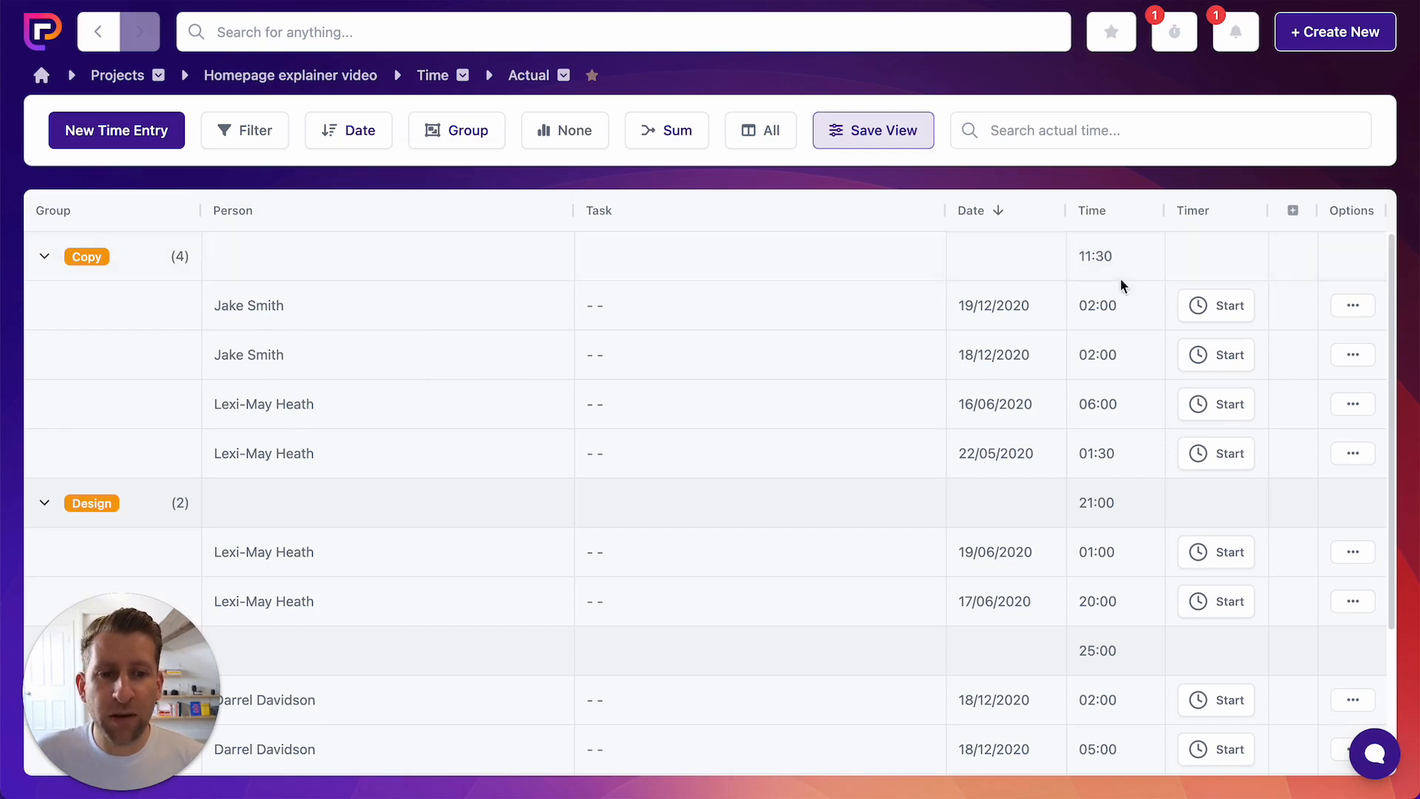
{"action": "scroll", "coordinate": [396, 403], "scroll_direction": "down", "scroll_amount": 2}
{"action": "scroll", "coordinate": [397, 399], "scroll_direction": "down", "scroll_amount": 3}
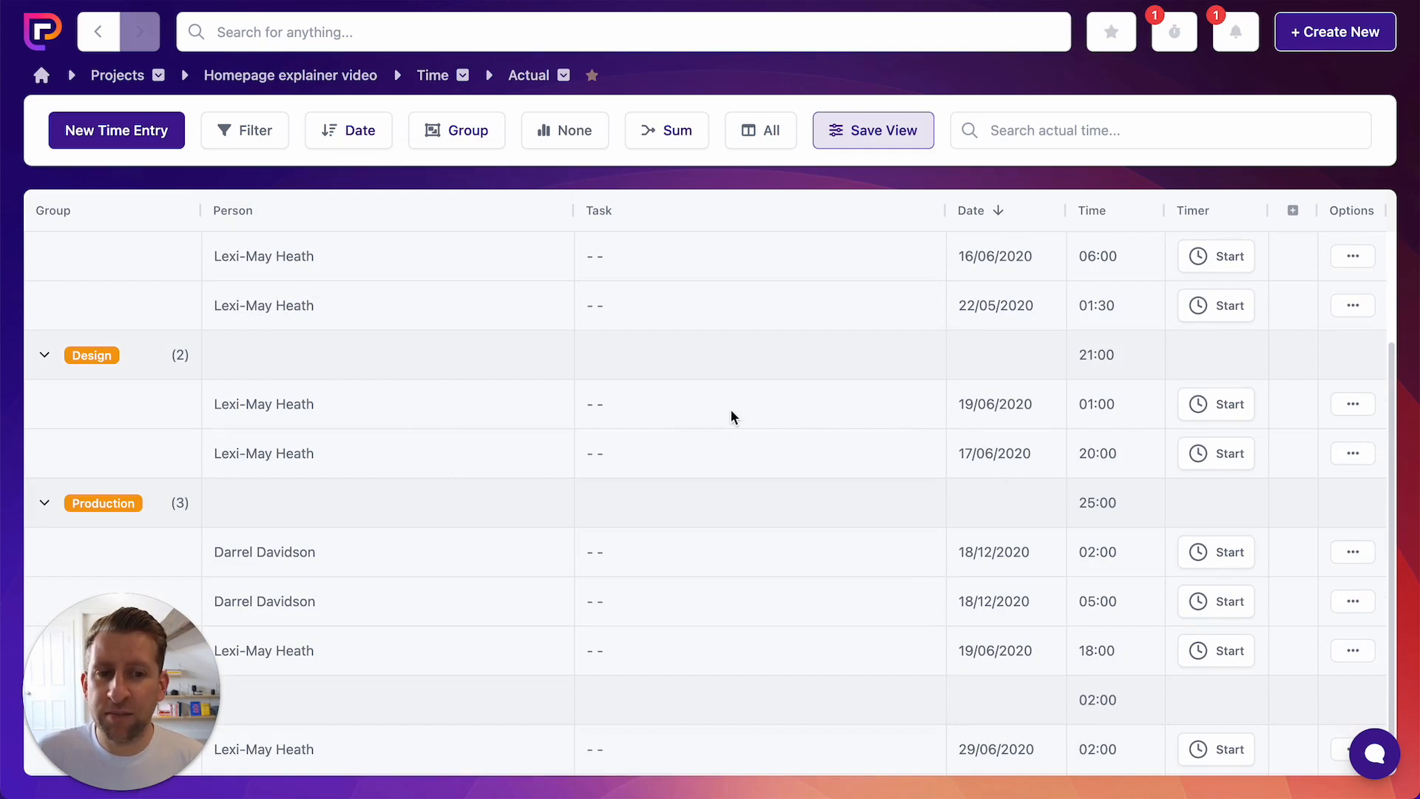
{"action": "scroll", "coordinate": [730, 411], "scroll_direction": "down", "scroll_amount": 2}
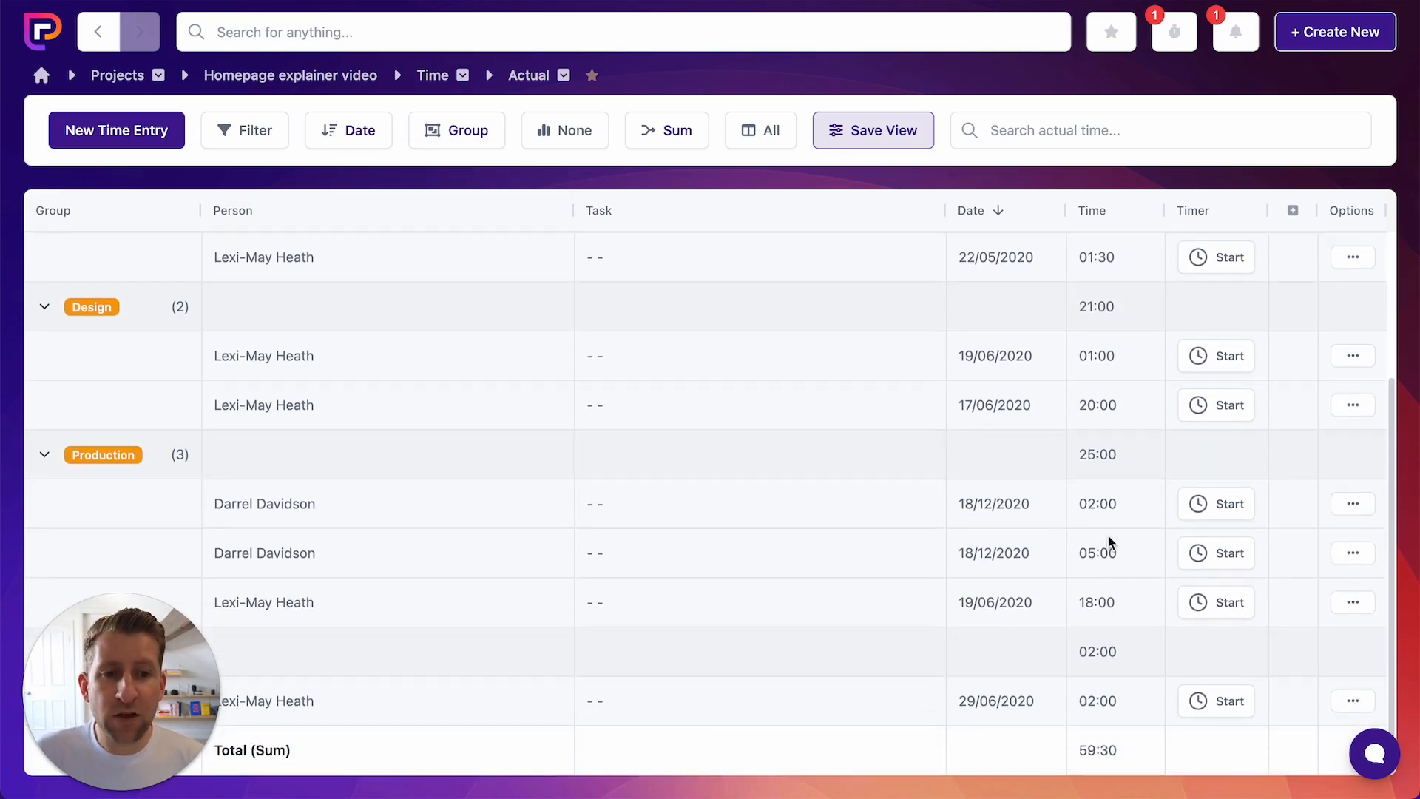
{"action": "scroll", "coordinate": [1107, 534], "scroll_direction": "up", "scroll_amount": 5}
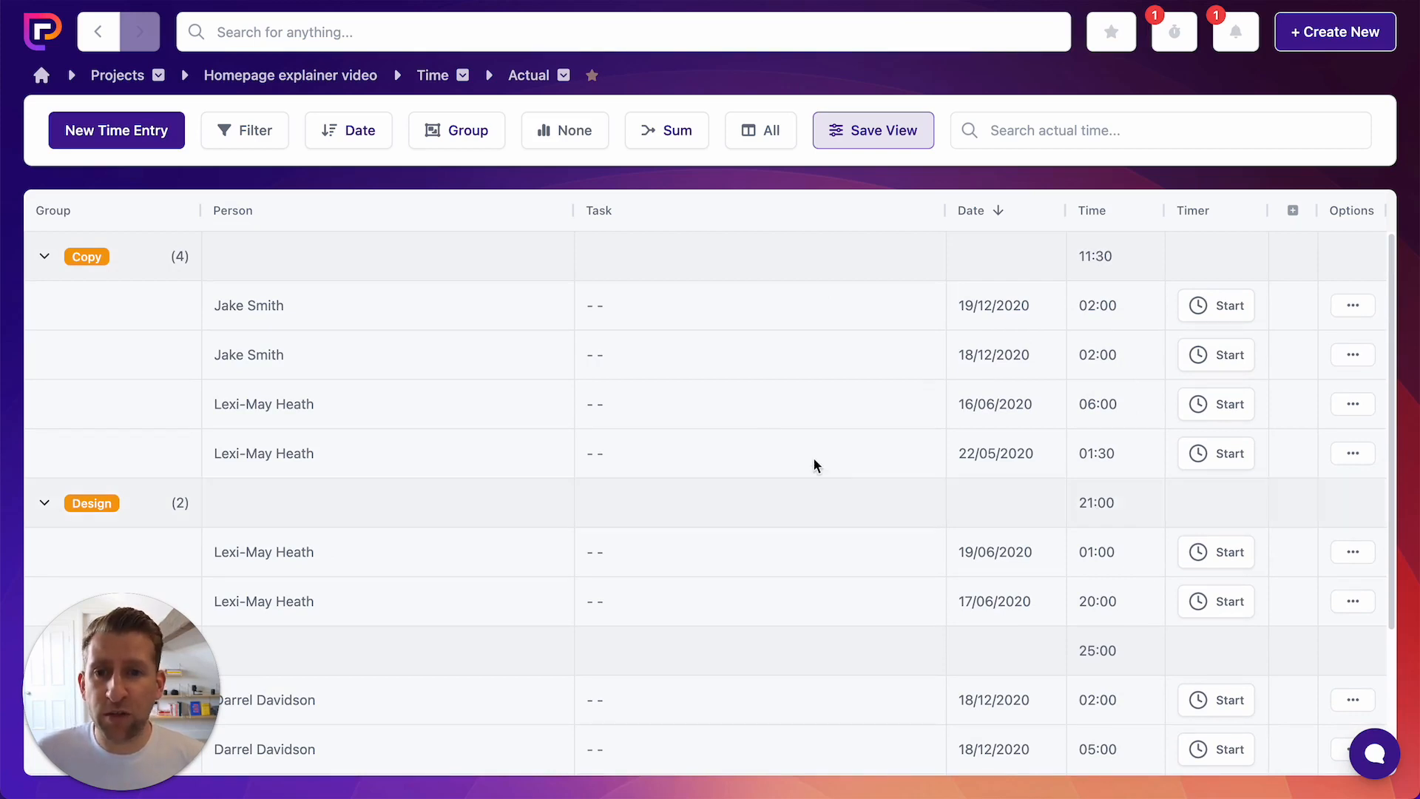
Step: Switch to the project's allocated time and chart it by group to compare allocated with actual hours
{"action": "left_click", "coordinate": [521, 79]}
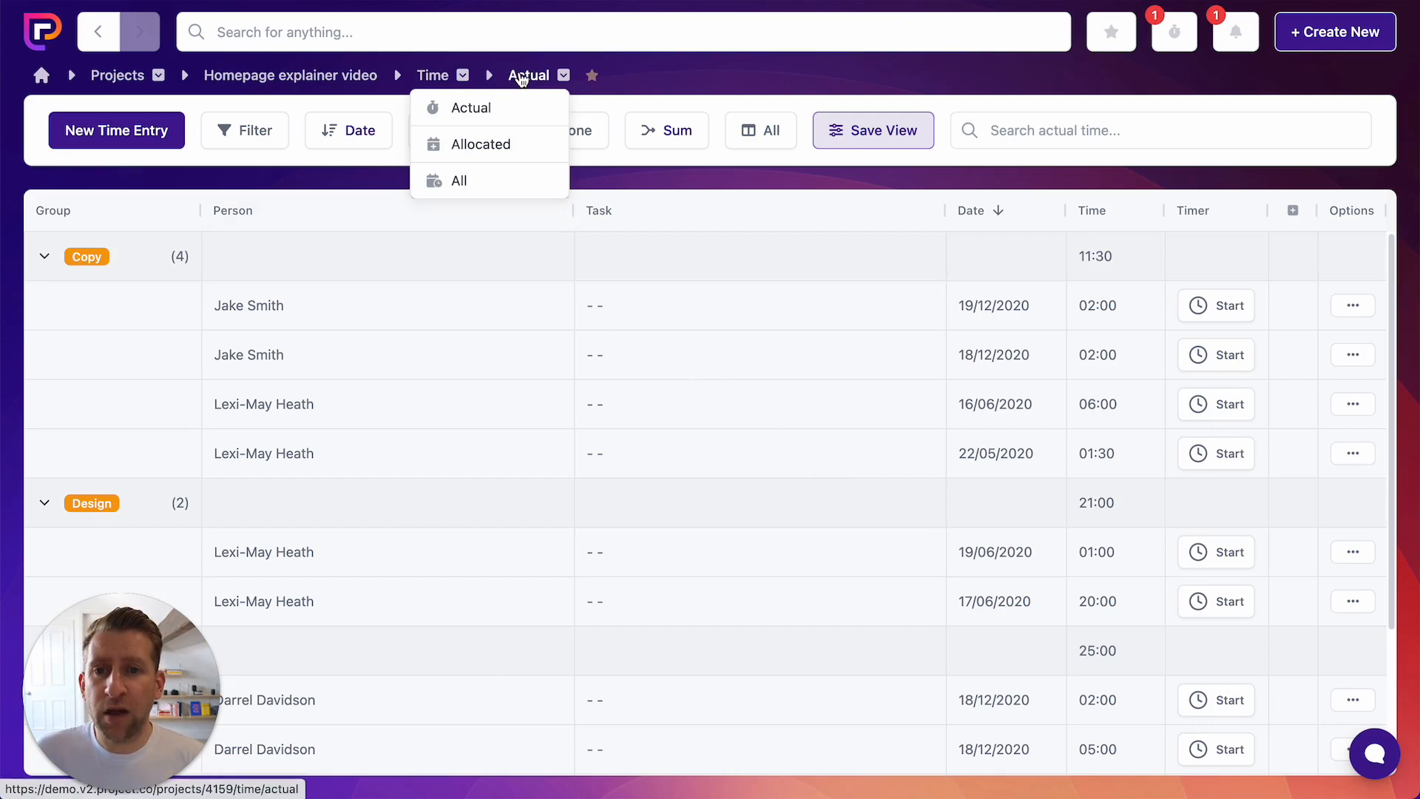
{"action": "left_click", "coordinate": [503, 145]}
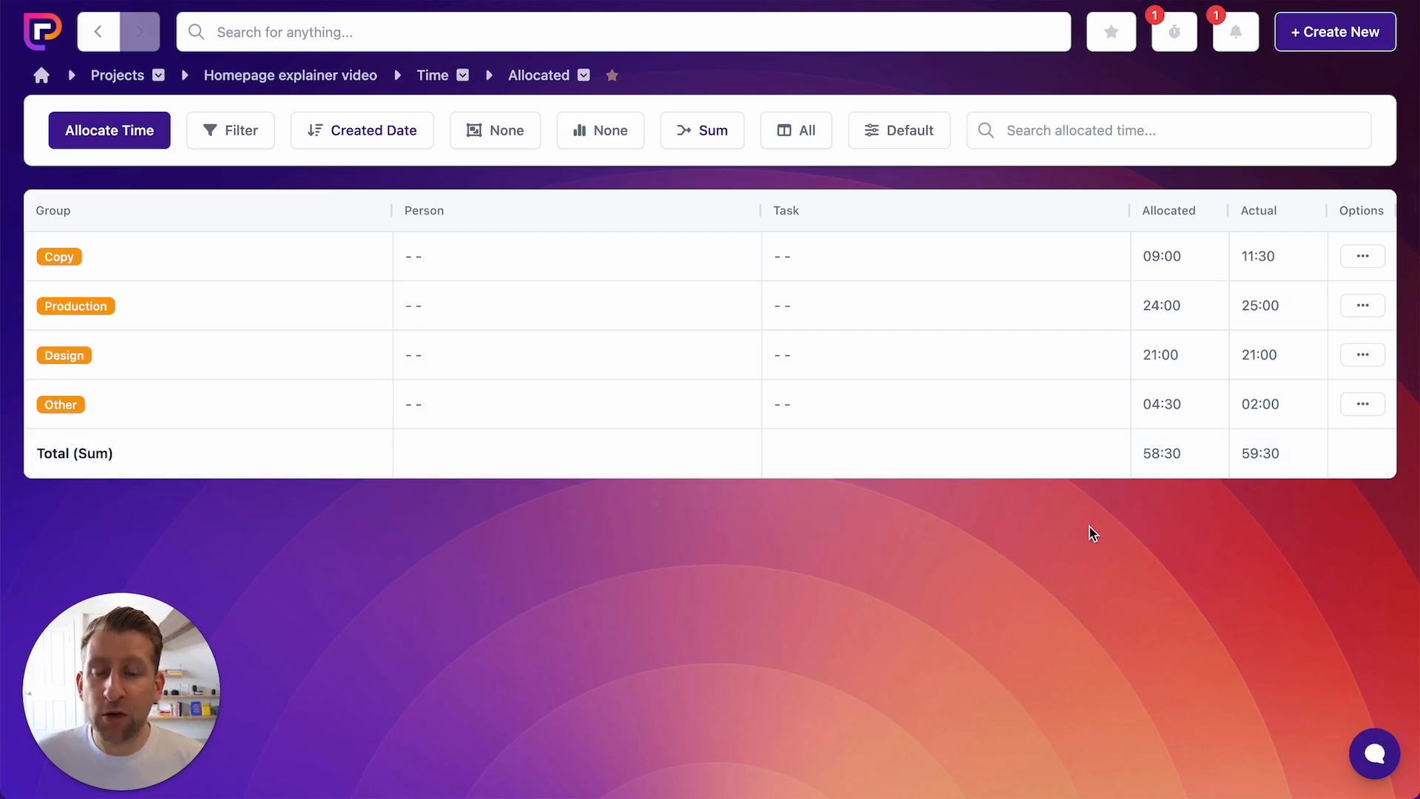
{"action": "left_click", "coordinate": [586, 132]}
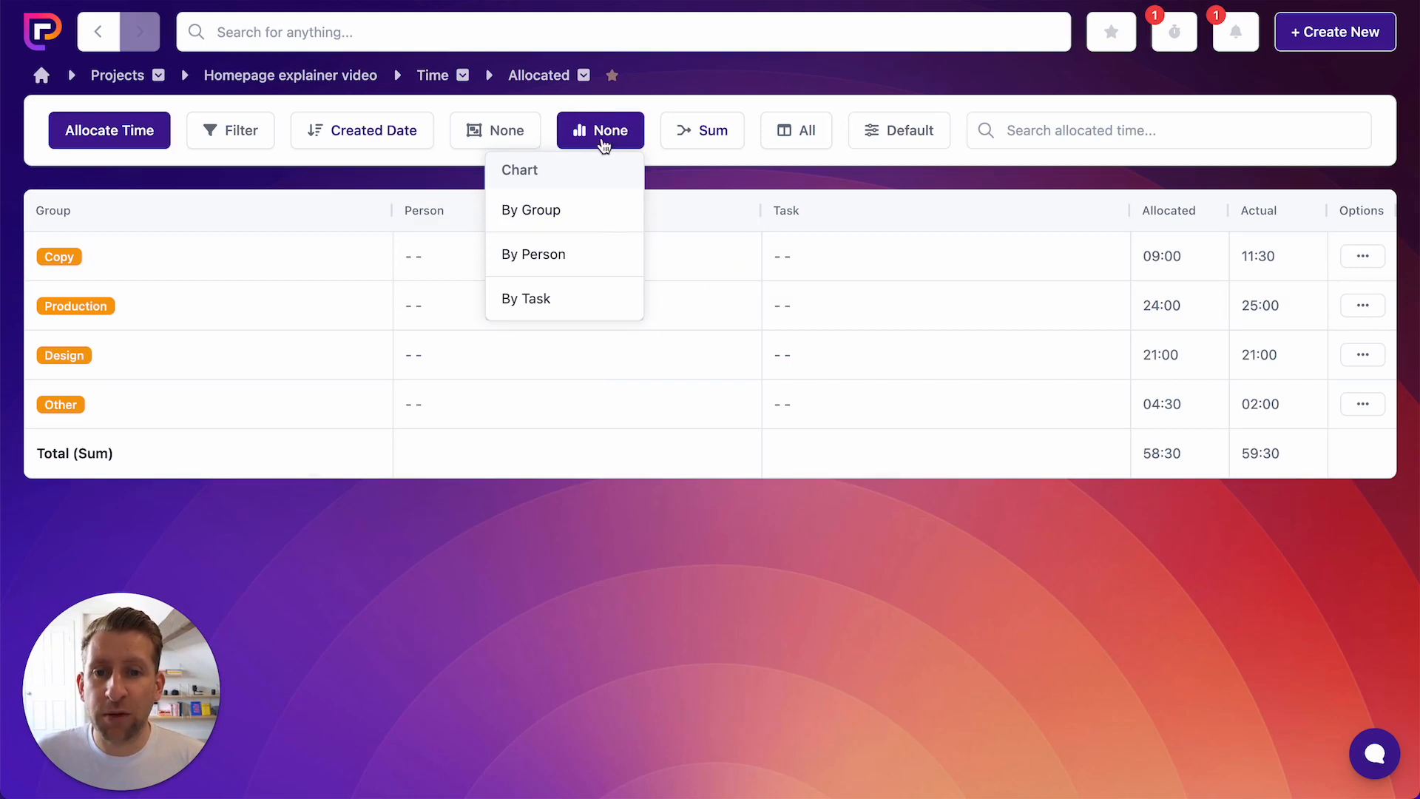
{"action": "left_click", "coordinate": [585, 215]}
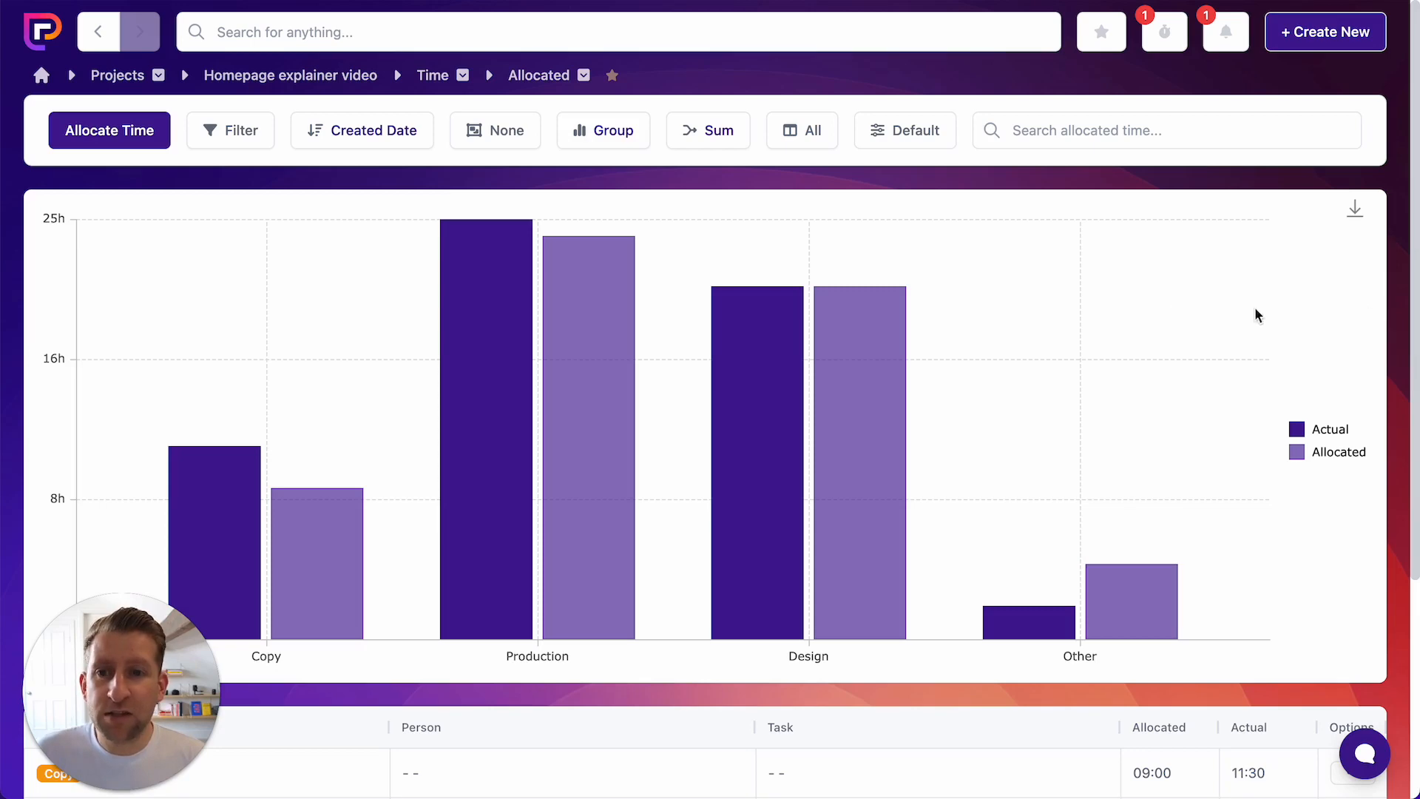
Step: Open the Concepts and style frames task in the Homepage explainer video project and enable time tracking on it
{"action": "left_click", "coordinate": [287, 77]}
{"action": "scroll", "coordinate": [611, 459], "scroll_direction": "down", "scroll_amount": 5}
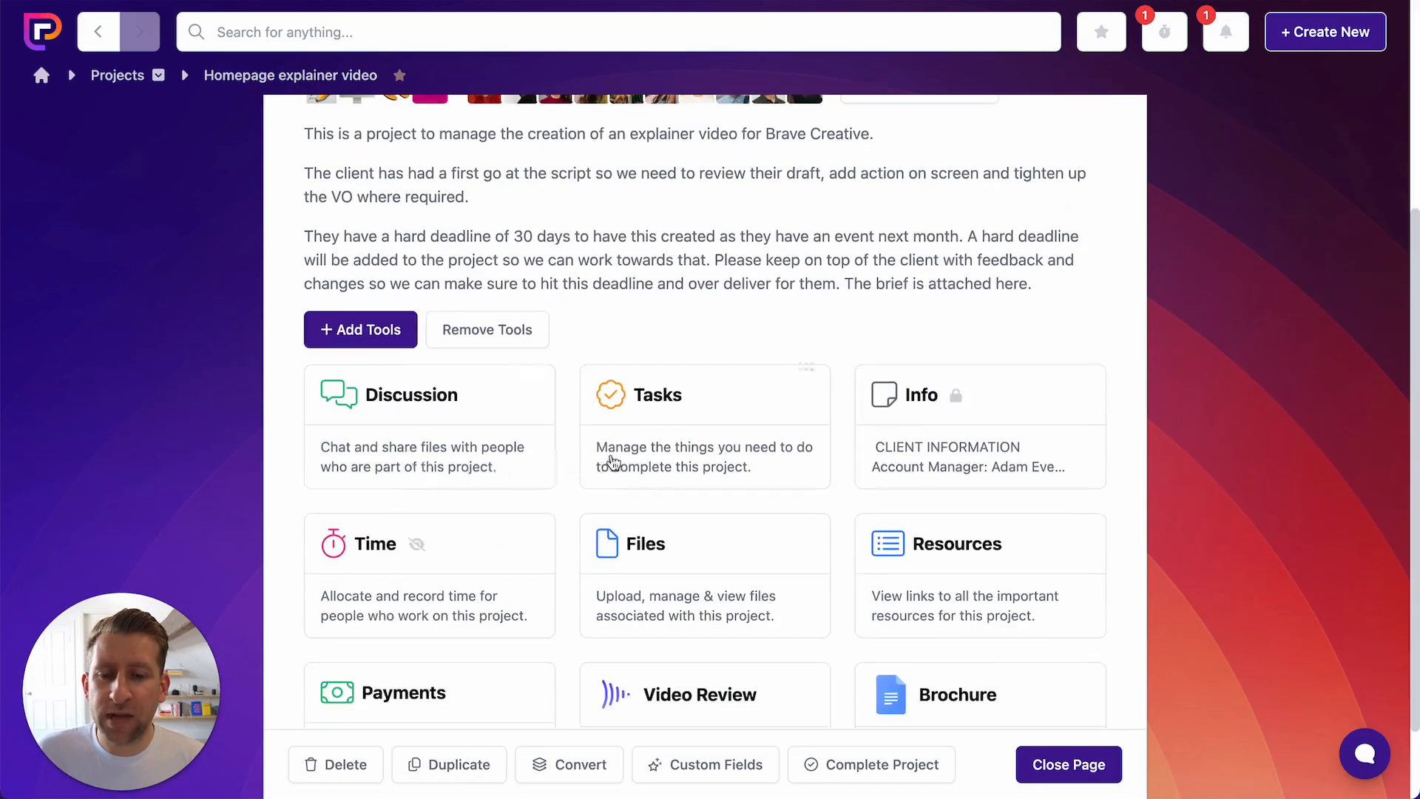
{"action": "left_click", "coordinate": [690, 445]}
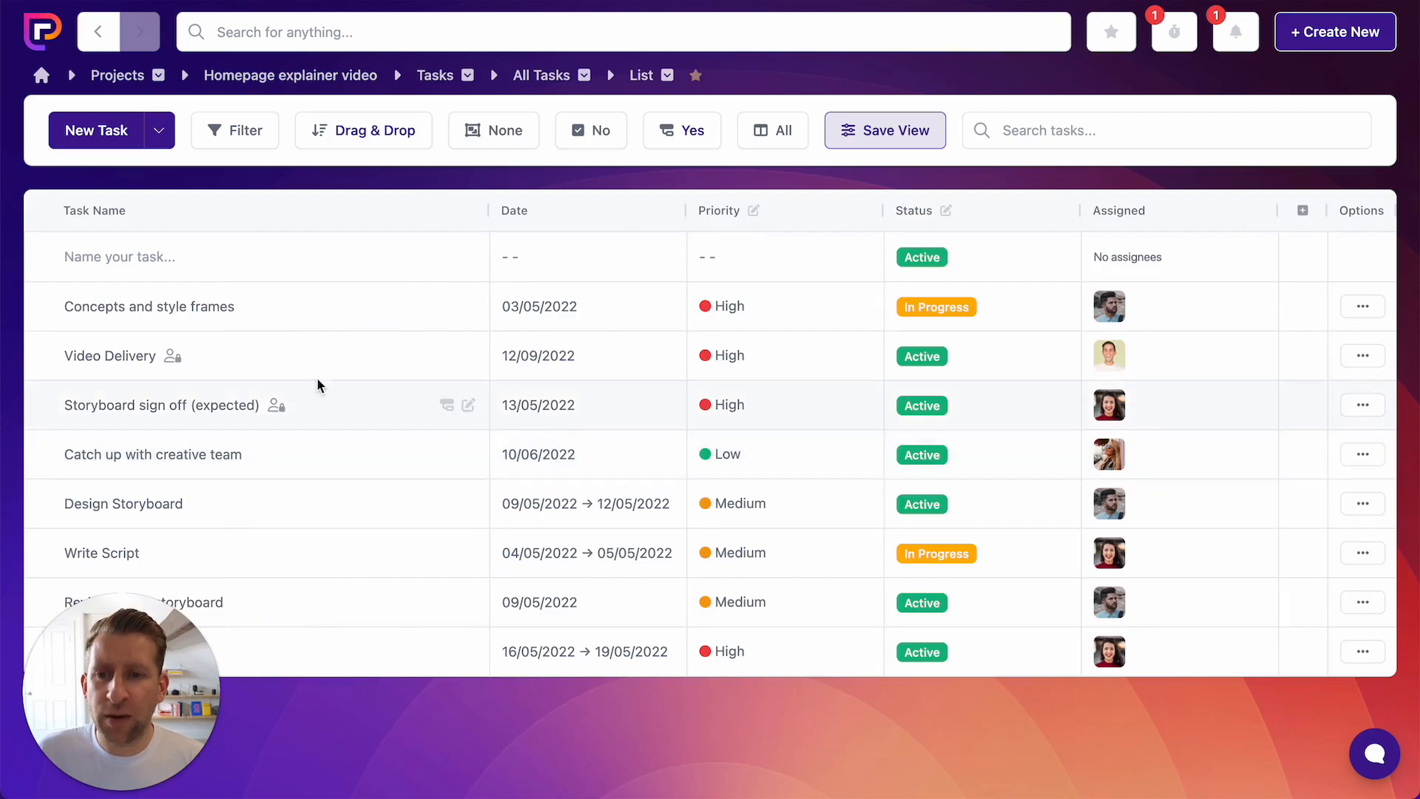
{"action": "left_click", "coordinate": [157, 309]}
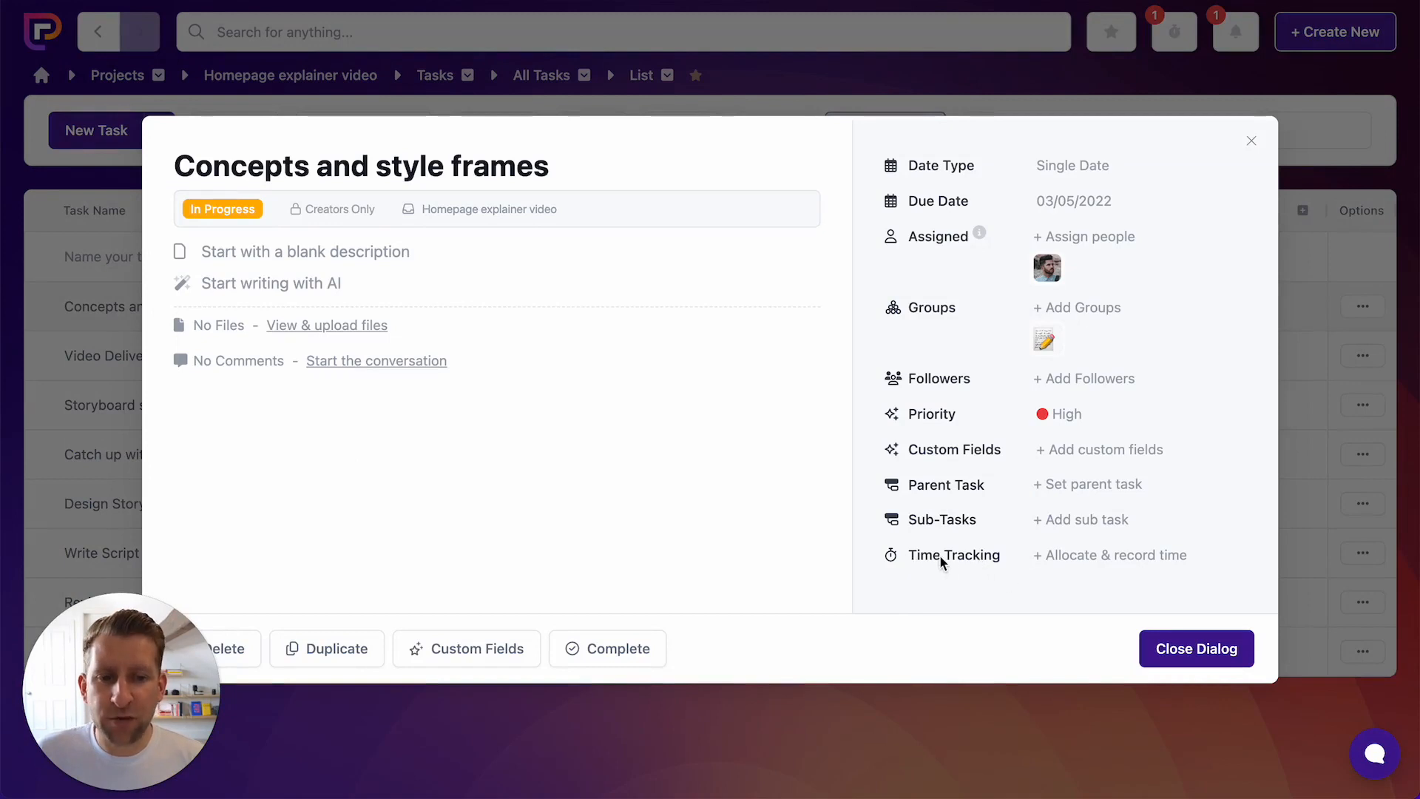
{"action": "left_click", "coordinate": [1130, 559]}
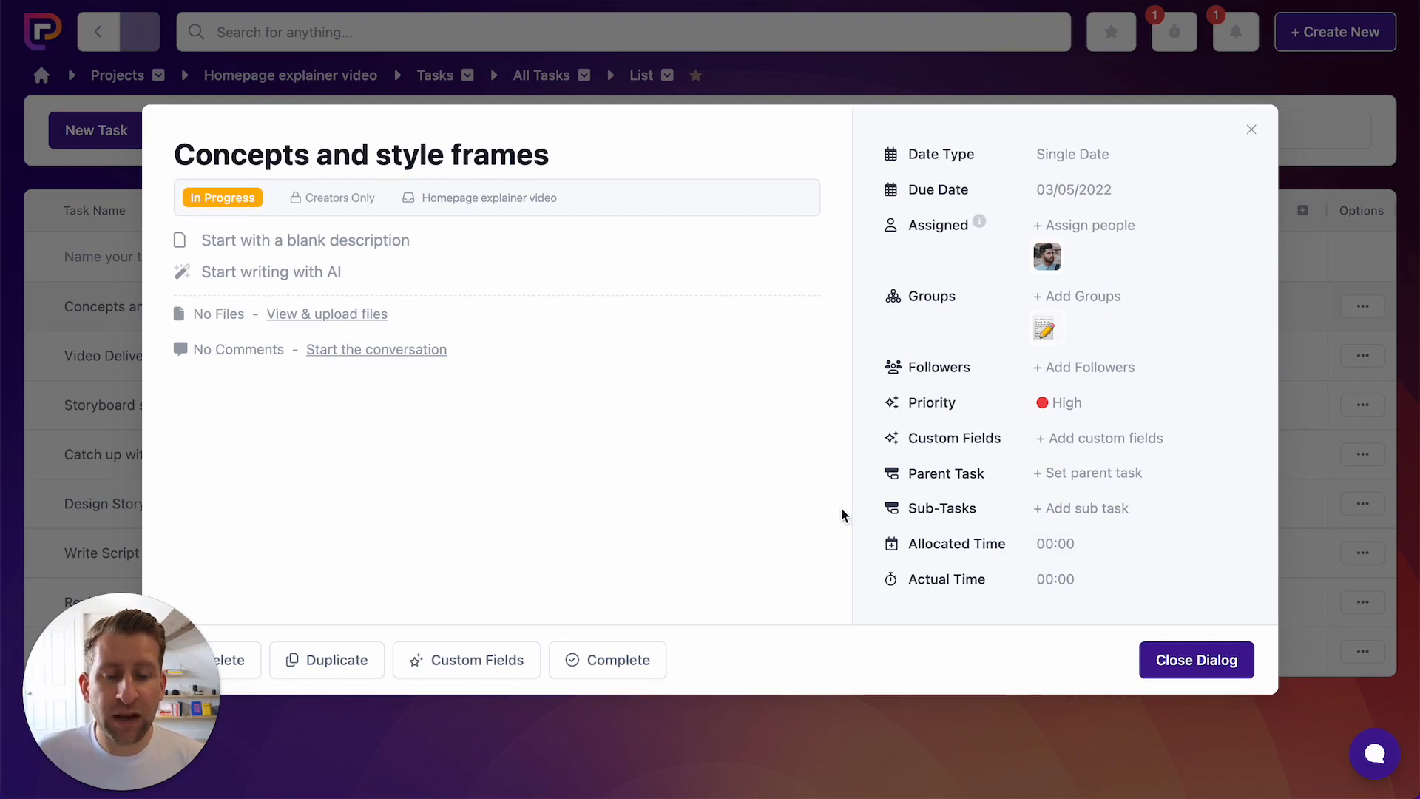
Step: Allocate 4 hours to the Concepts and style frames task
{"action": "left_click", "coordinate": [1064, 551]}
{"action": "left_click_drag", "start_coordinate": [704, 415], "coordinate": [577, 402]}
{"action": "type", "text": "4"}
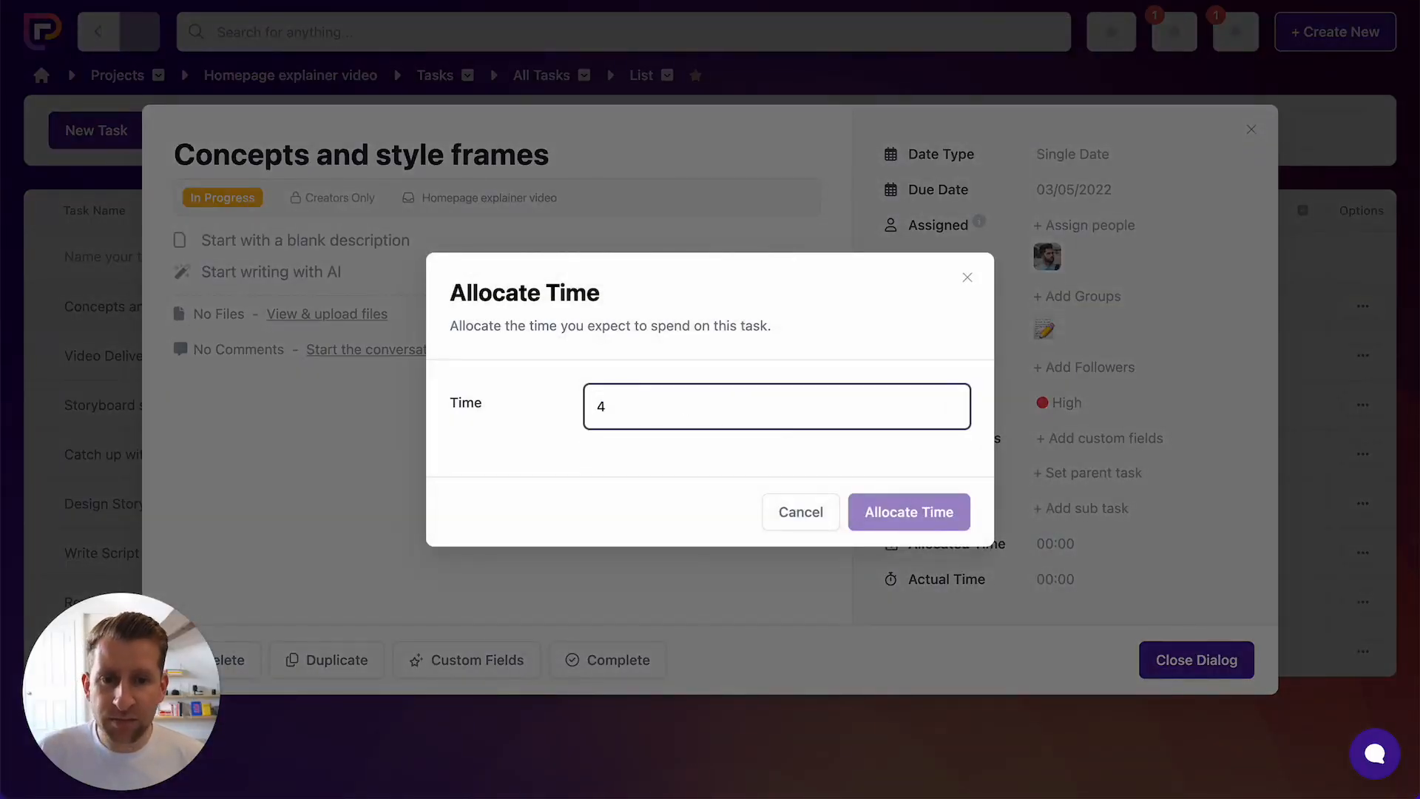
{"action": "left_click", "coordinate": [600, 462]}
{"action": "left_click", "coordinate": [898, 510]}
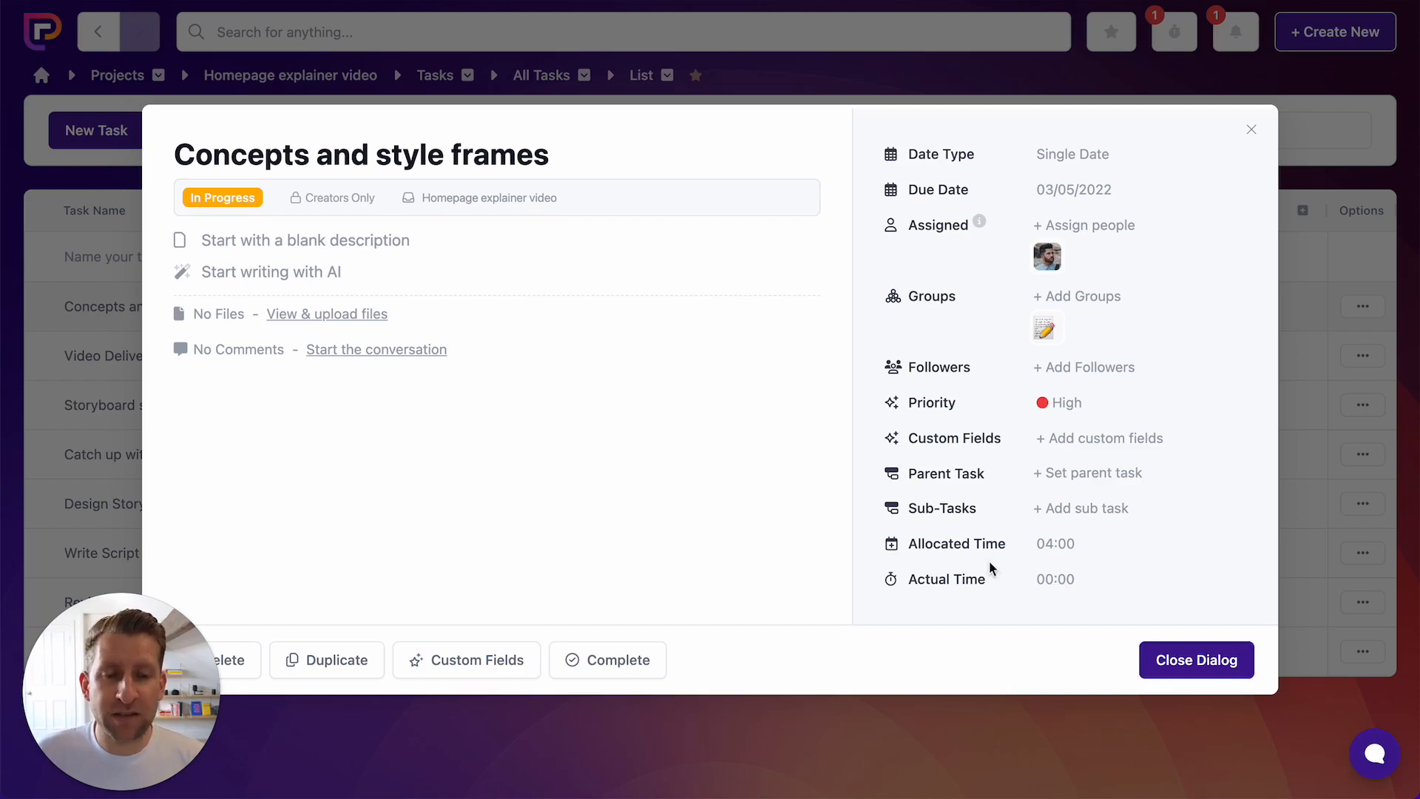
Step: Record a manual 2-hour actual time entry on the task for the Copy group and its first listed member, and close the task
{"action": "left_click", "coordinate": [1077, 590]}
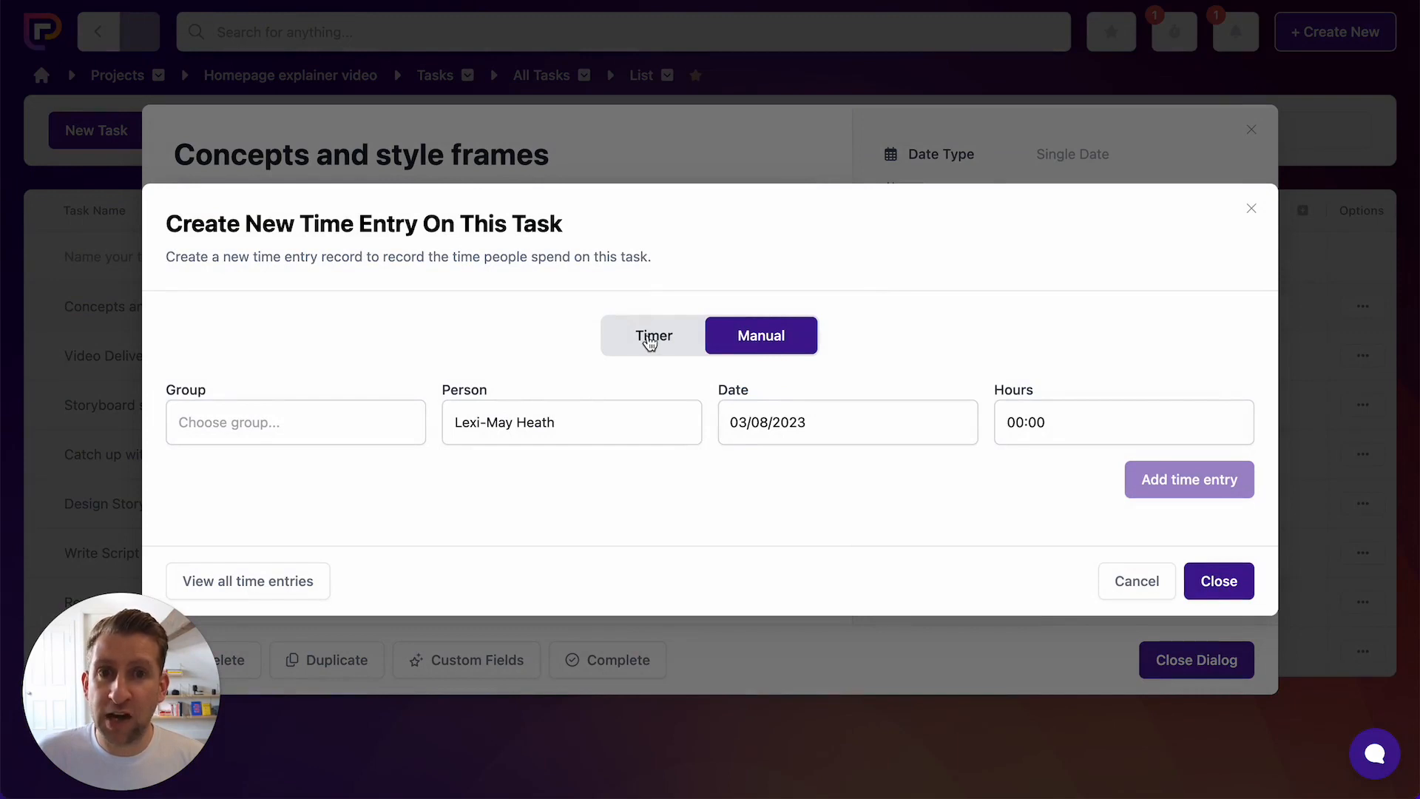
{"action": "left_click", "coordinate": [649, 340]}
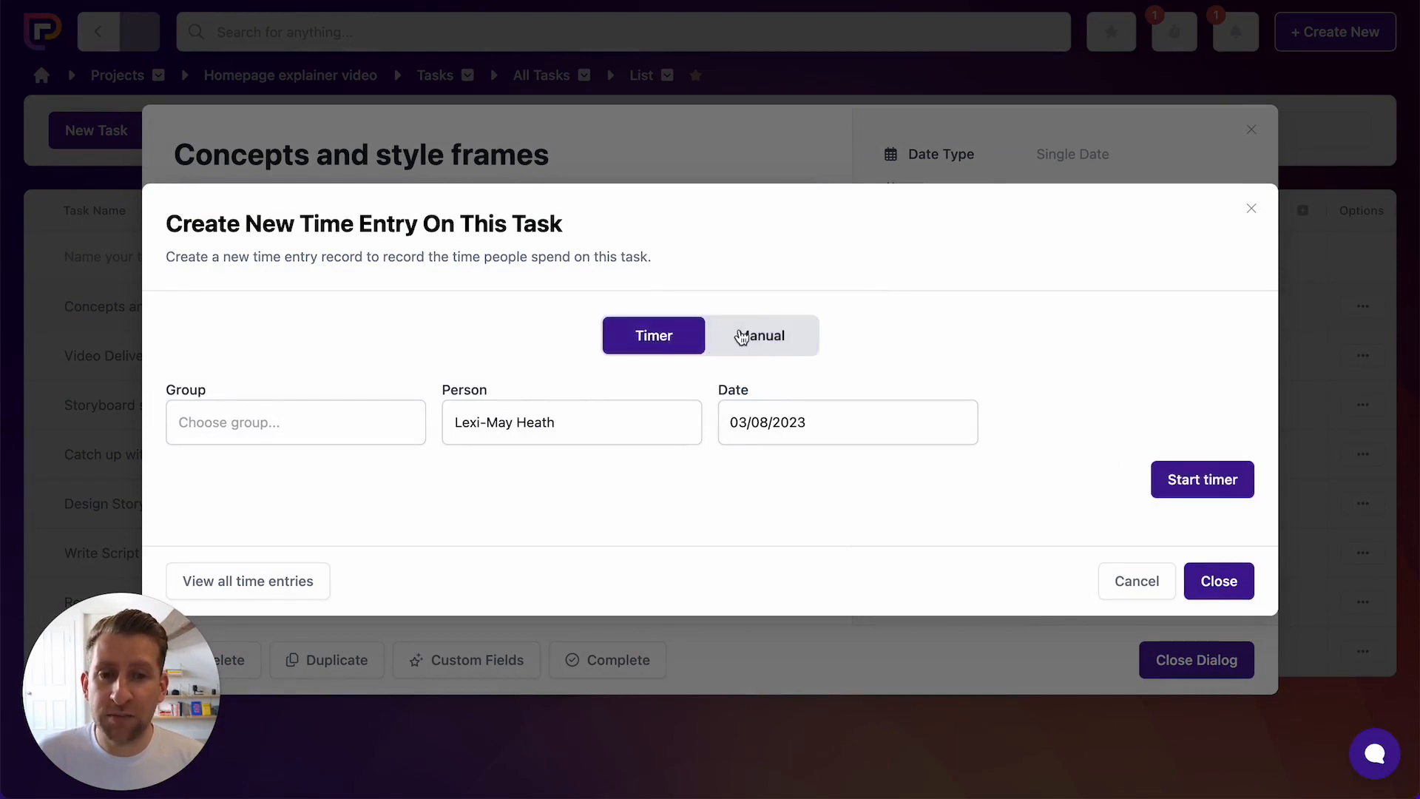
{"action": "left_click", "coordinate": [752, 337]}
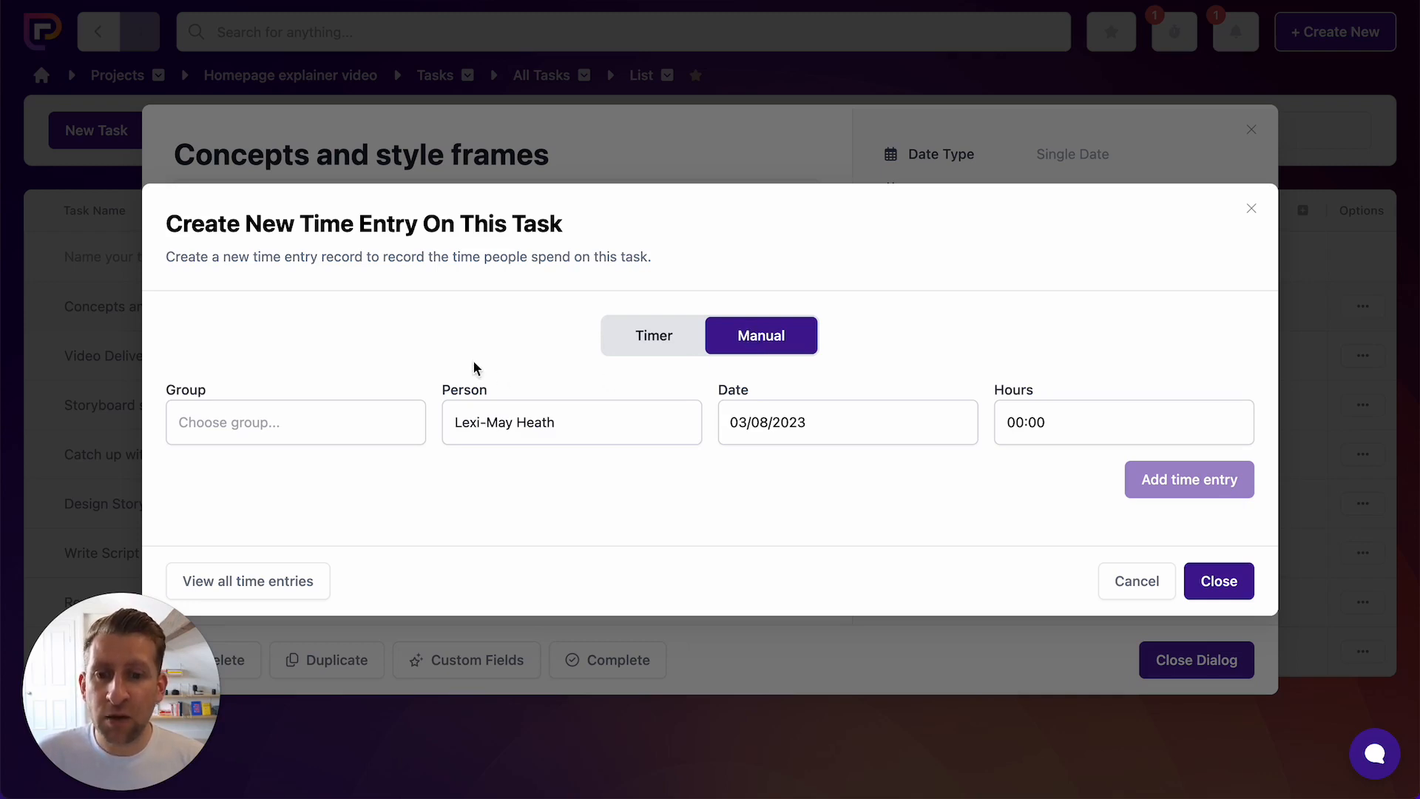
{"action": "left_click", "coordinate": [309, 433]}
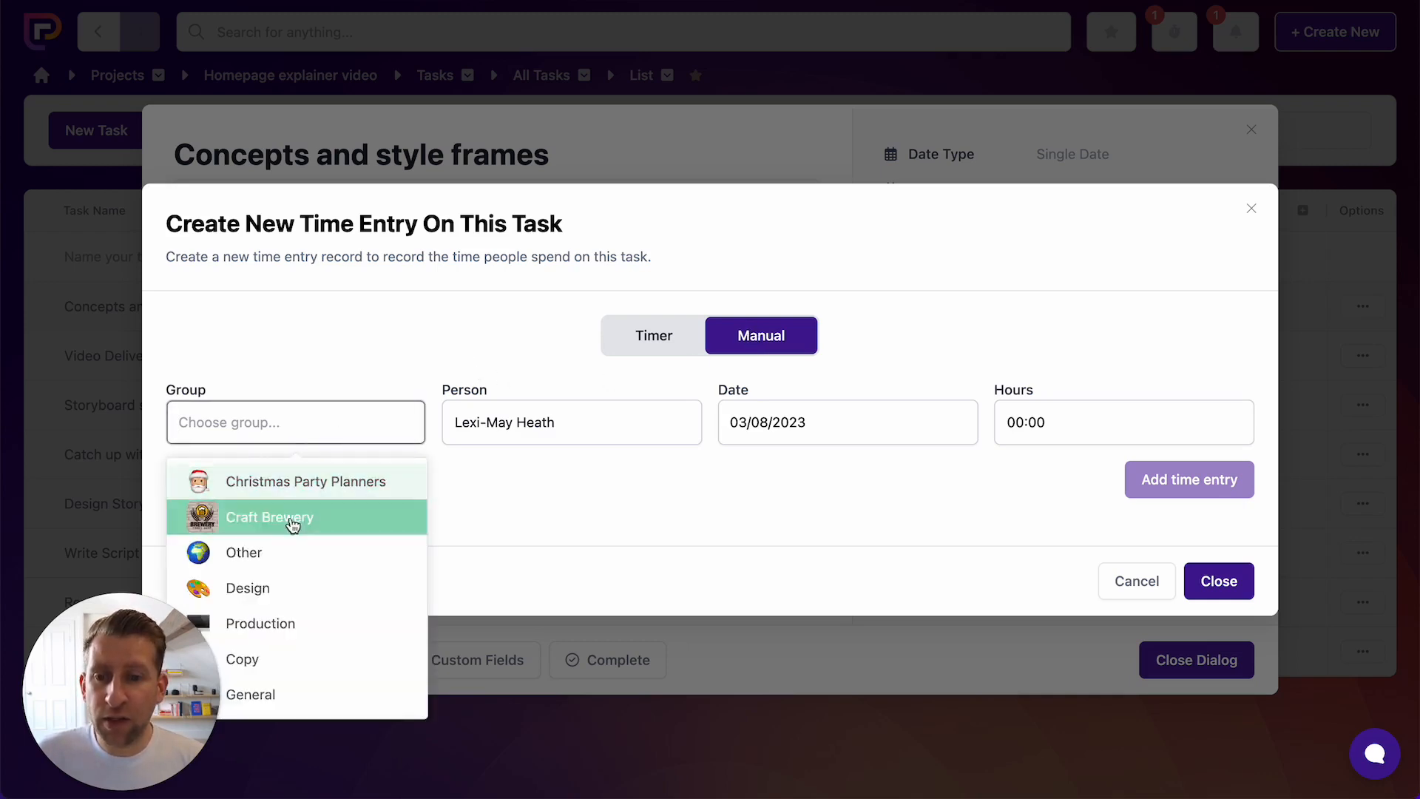
{"action": "left_click", "coordinate": [274, 658]}
{"action": "left_click", "coordinate": [540, 419]}
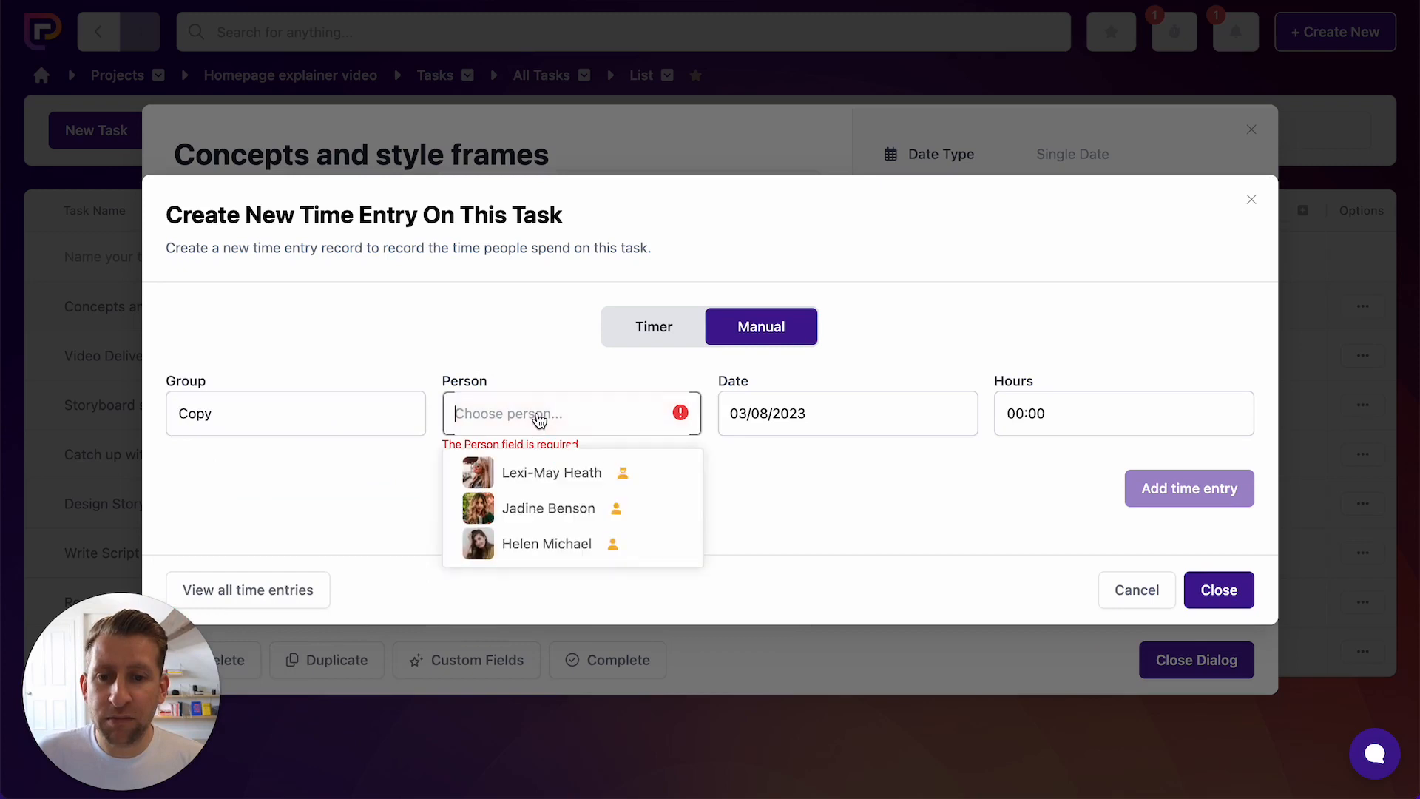
{"action": "left_click", "coordinate": [510, 475]}
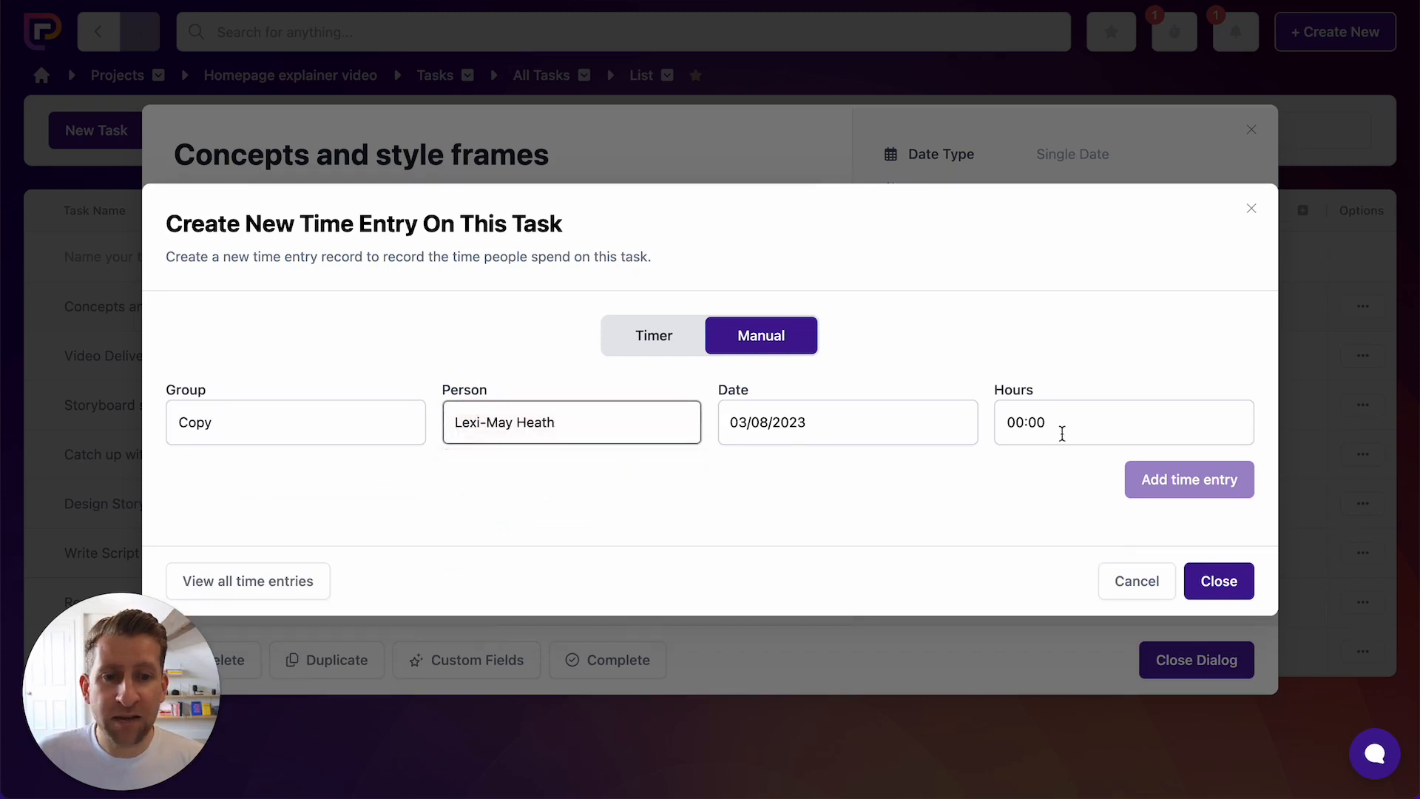
{"action": "left_click", "coordinate": [1062, 433]}
{"action": "type", "text": "2"}
{"action": "left_click", "coordinate": [1152, 503]}
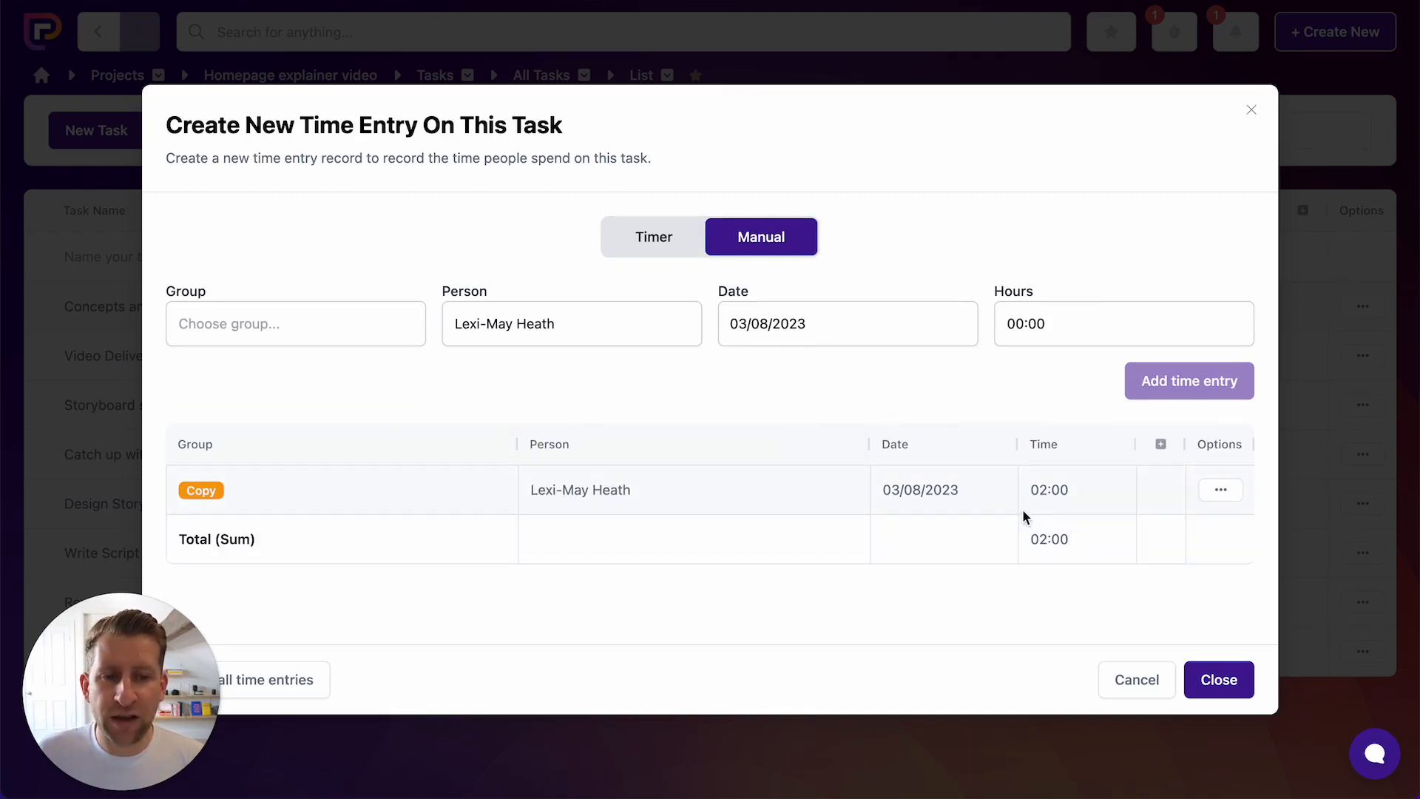
{"action": "left_click", "coordinate": [1240, 680]}
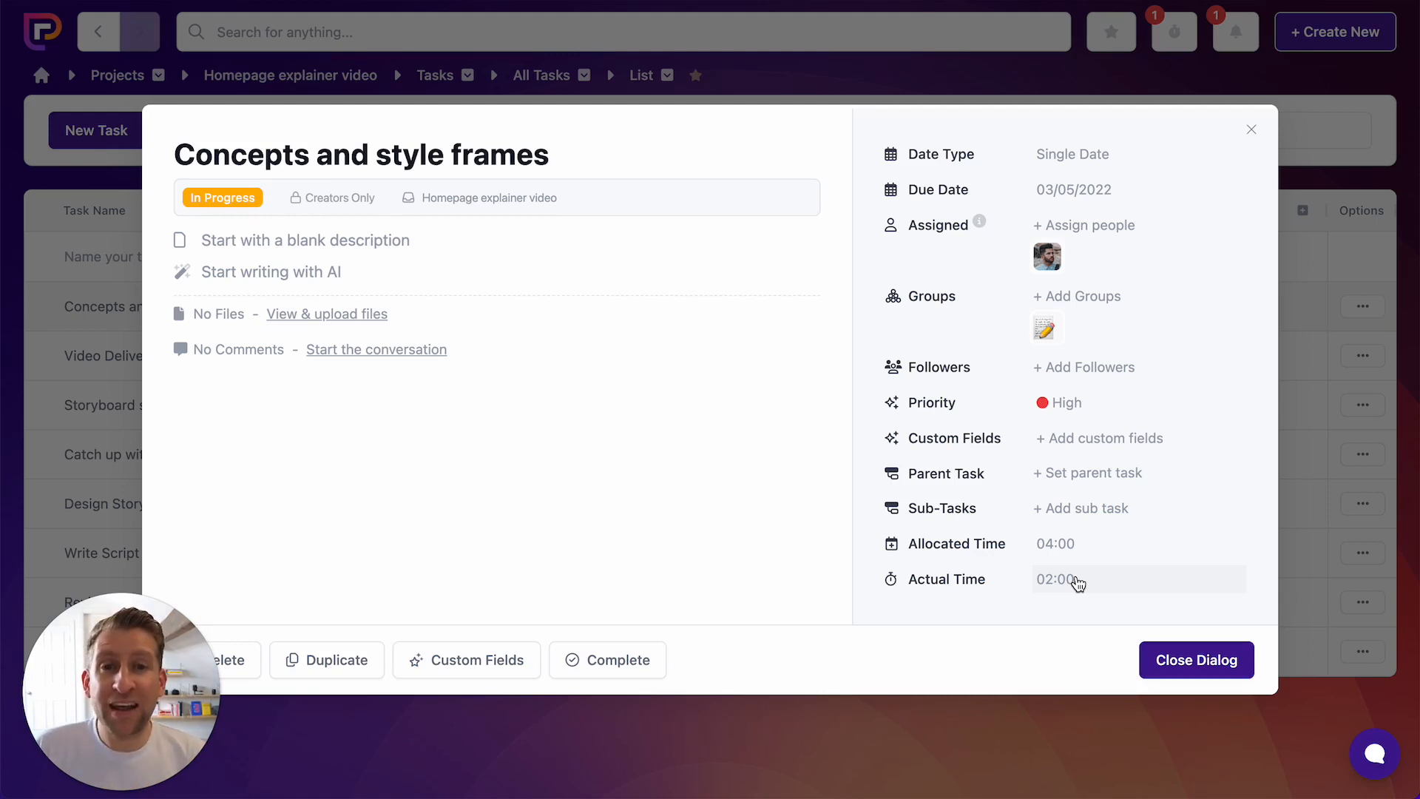
{"action": "left_click", "coordinate": [1192, 672]}
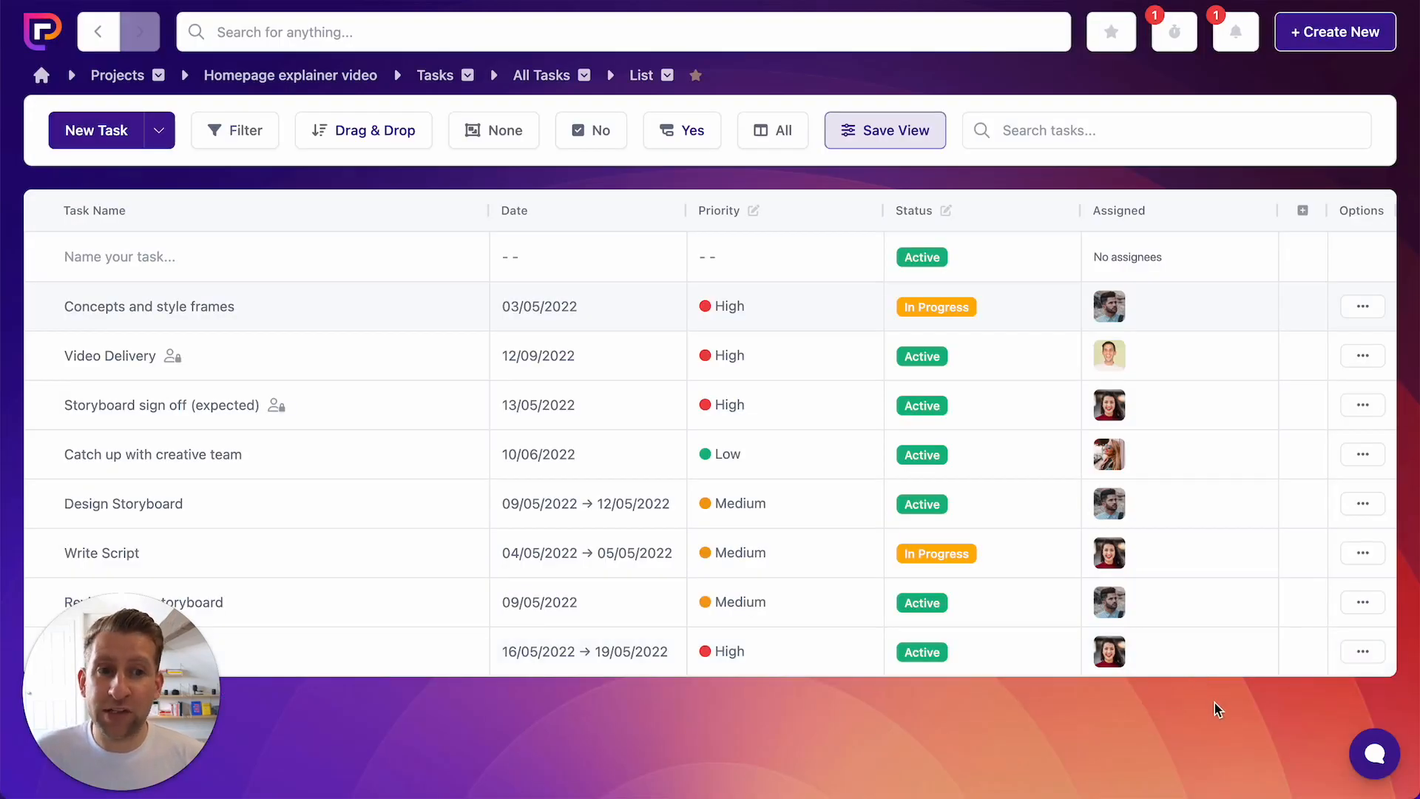
Step: Stop the running Copy group timer from the global time entry dialog
{"action": "left_click", "coordinate": [1170, 37]}
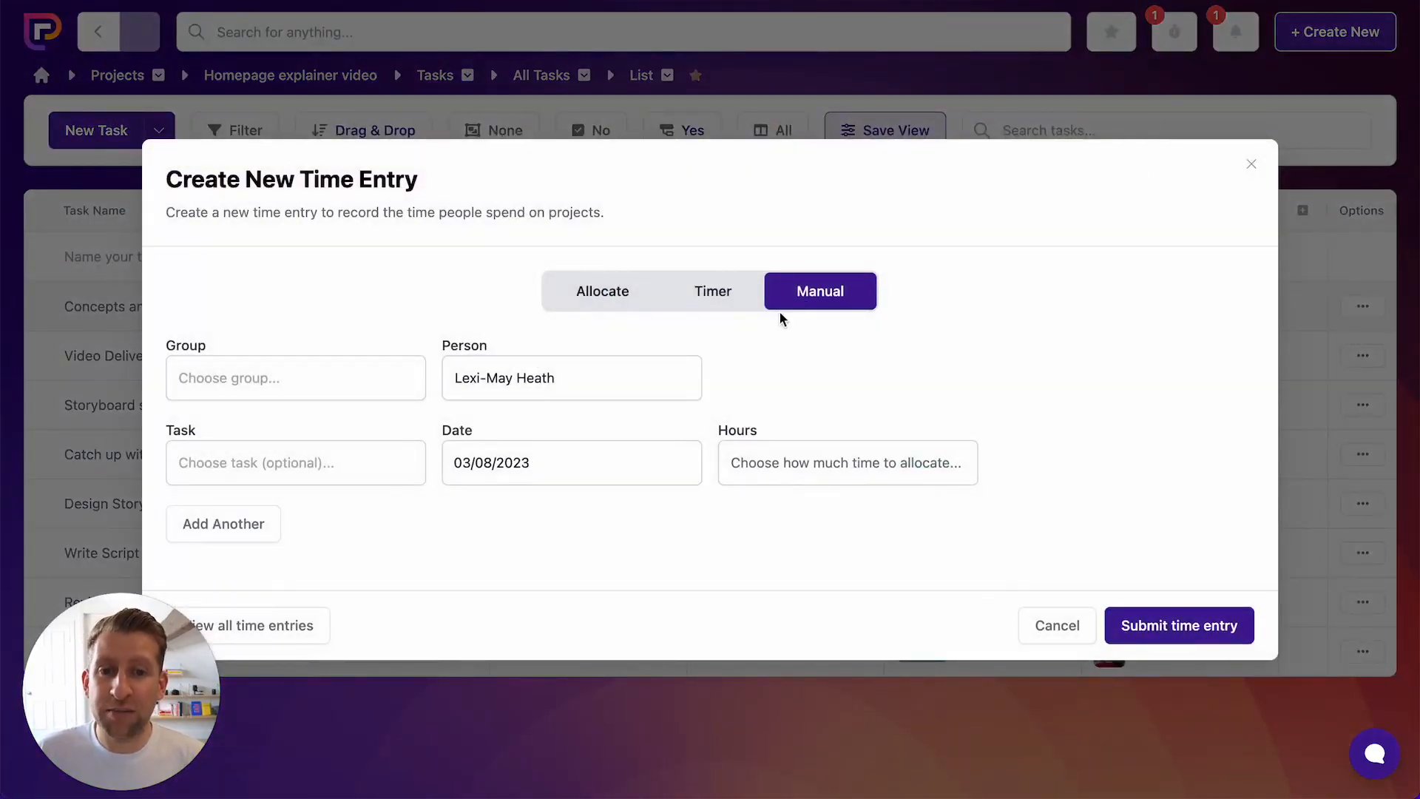
{"action": "left_click", "coordinate": [714, 294]}
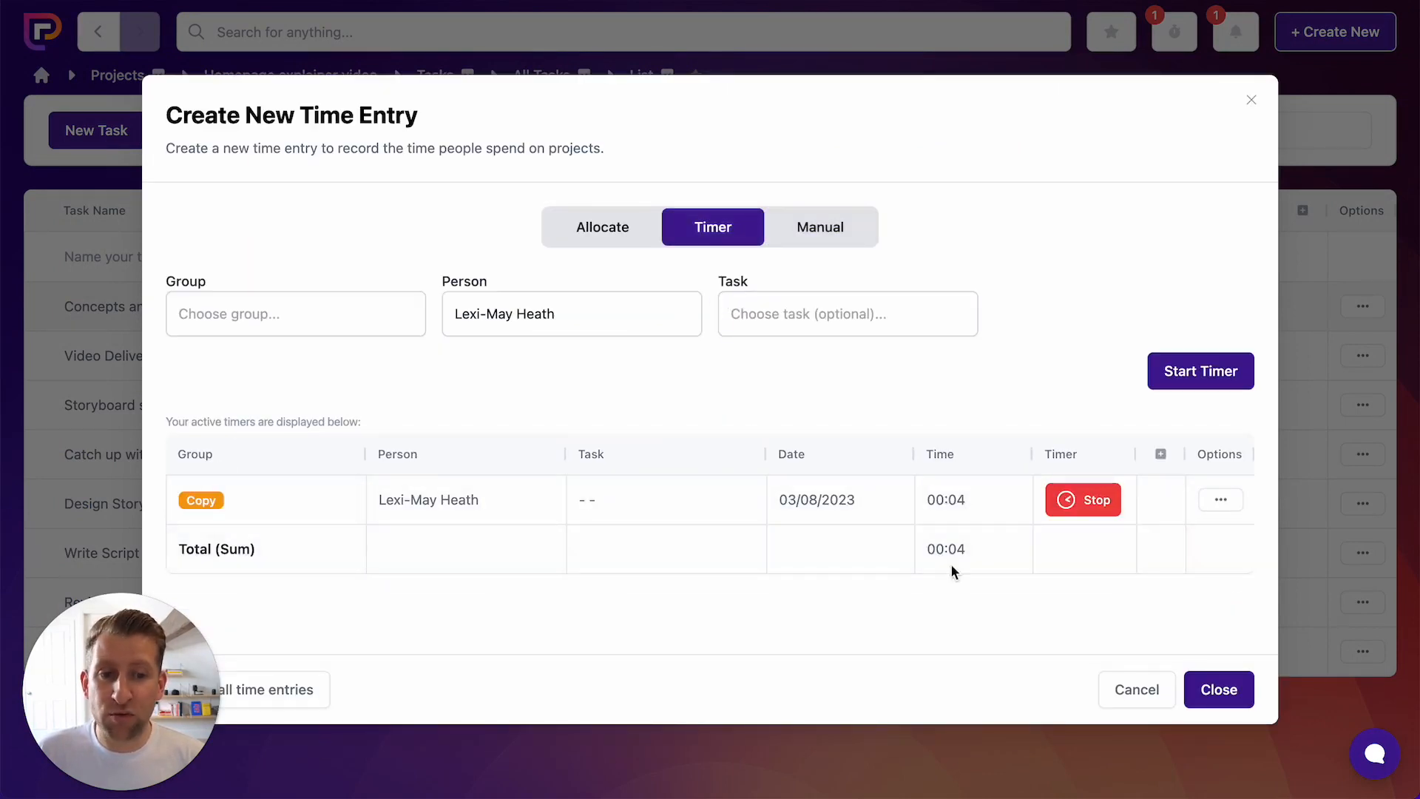
{"action": "left_click", "coordinate": [1094, 503]}
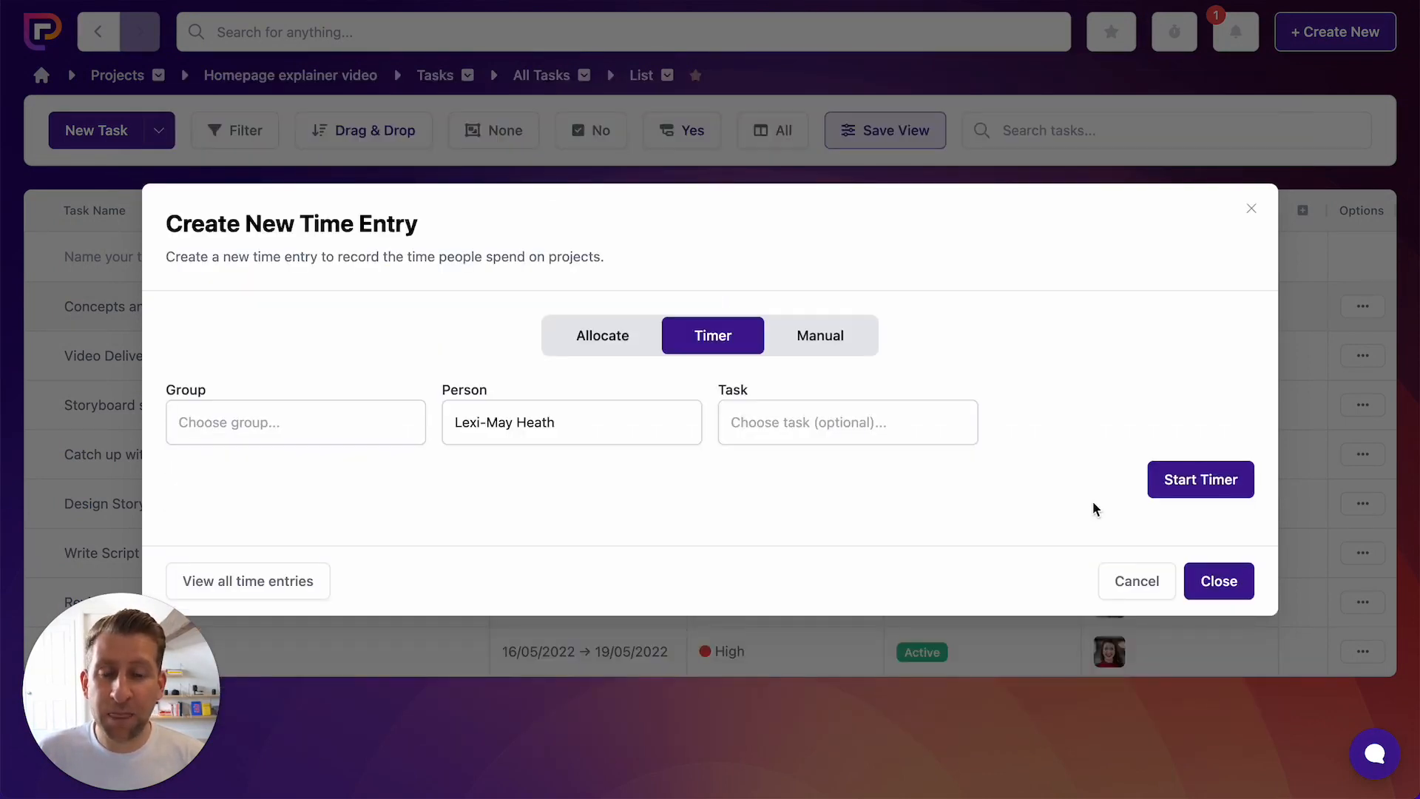
Step: Show the dialog's time allocation form and examine the available allocation levels without changing the level
{"action": "left_click", "coordinate": [641, 337]}
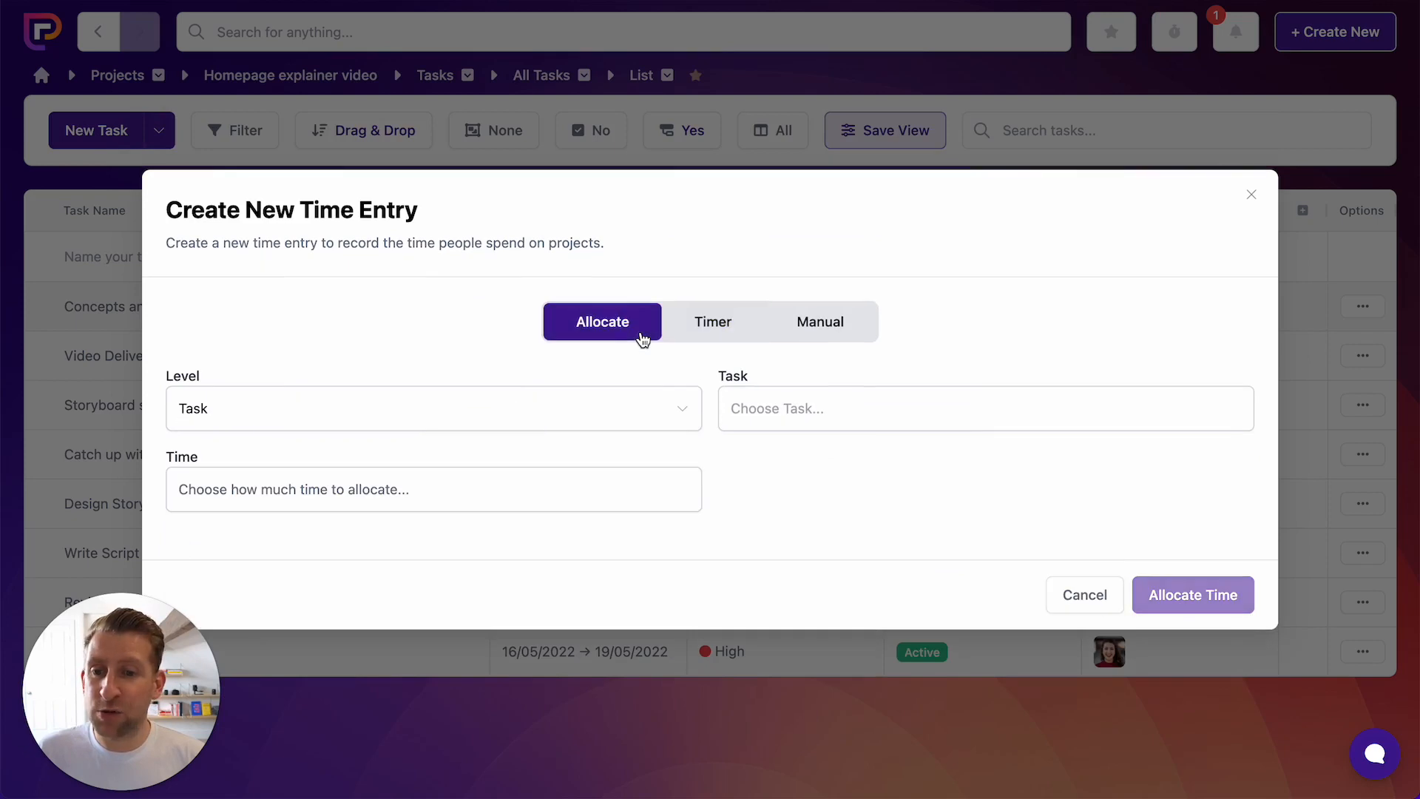
{"action": "left_click", "coordinate": [306, 424]}
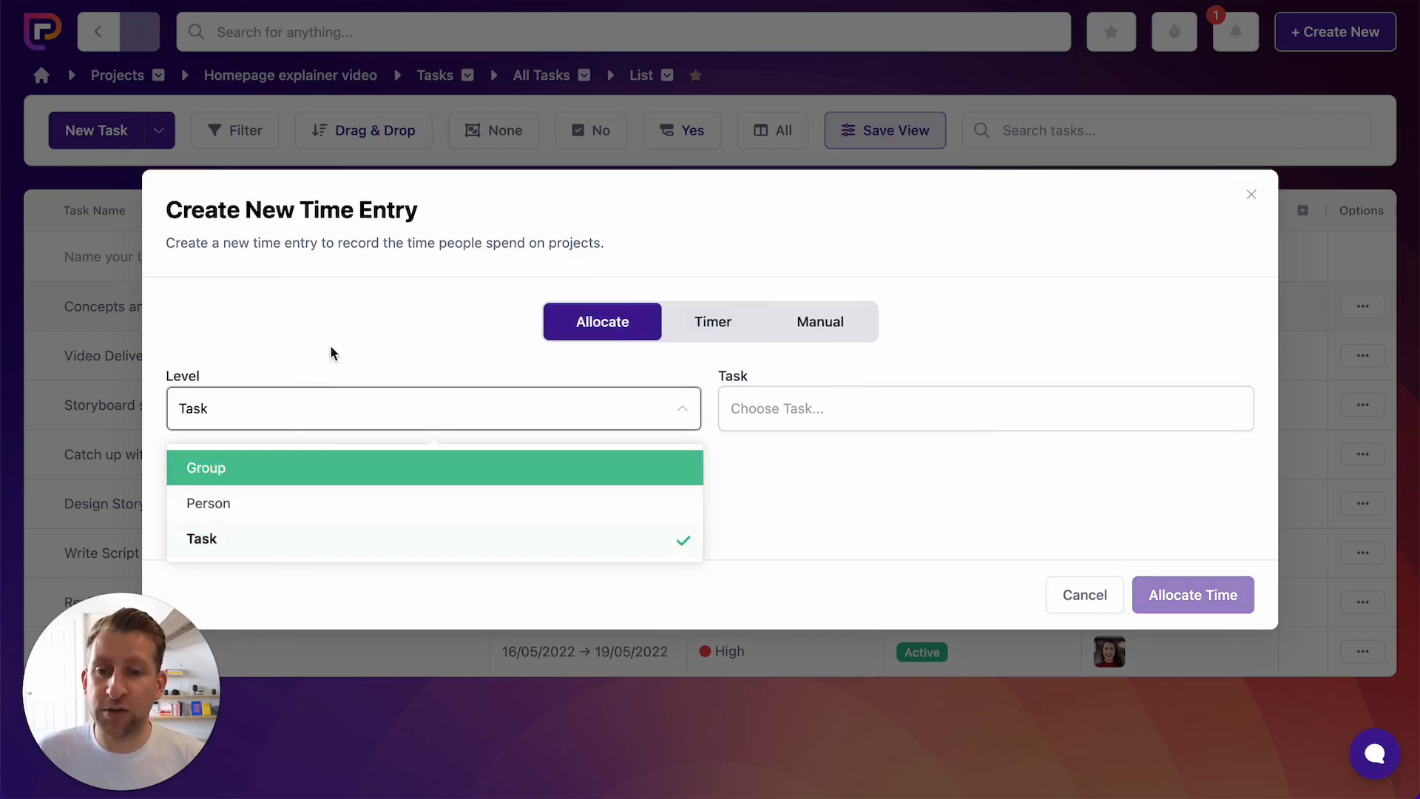
{"action": "left_click", "coordinate": [351, 329]}
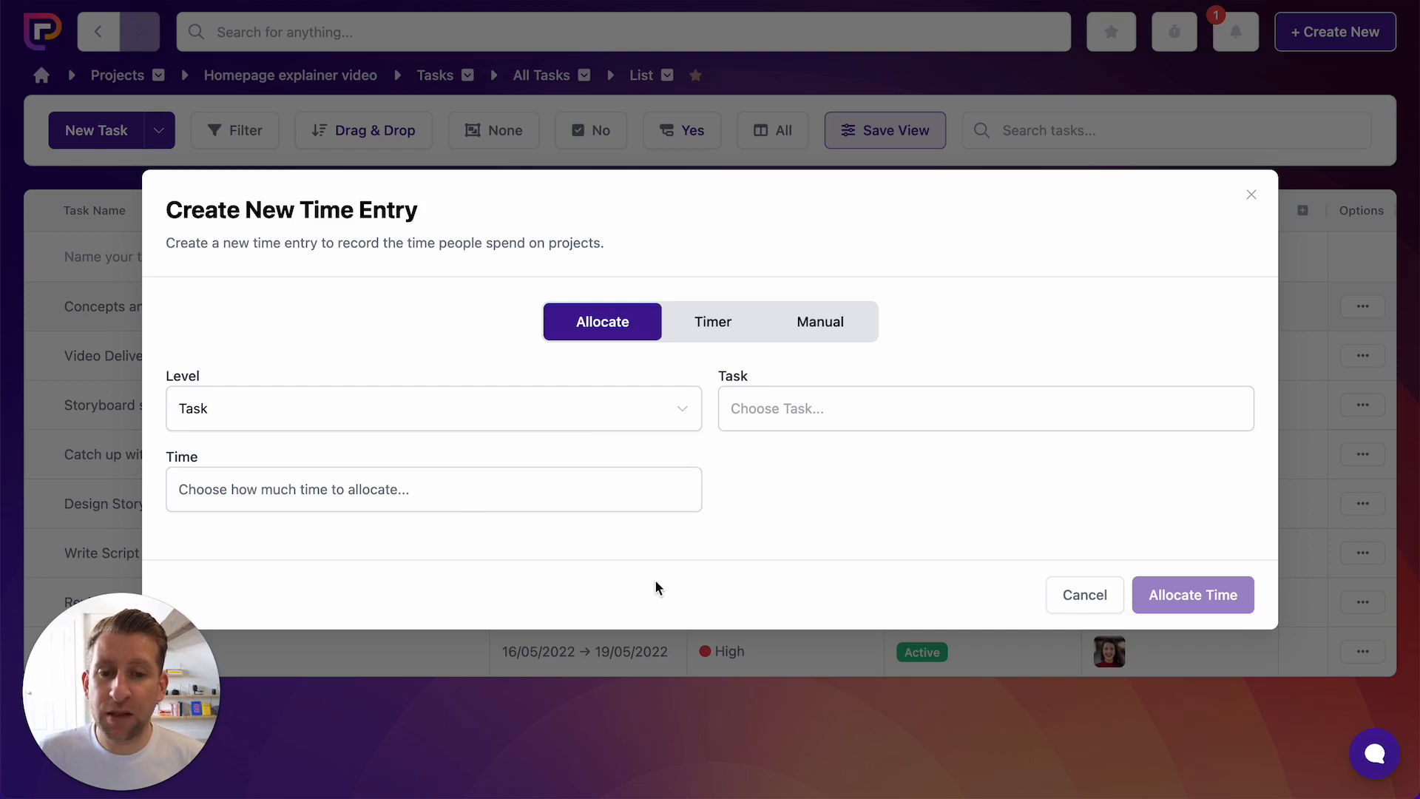